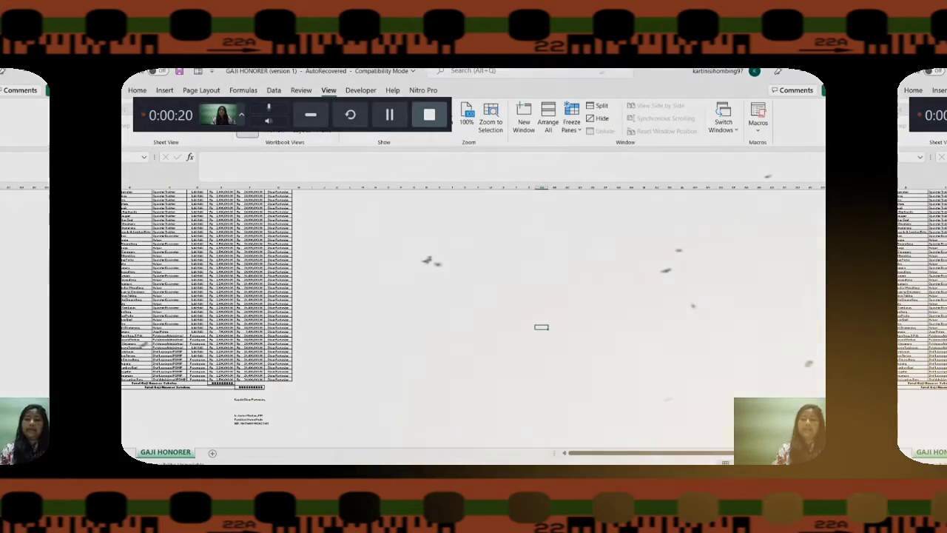
- Copy the whole staff salary table on the GAJI HONORER sheet, from the heading rows down to the signature block
scroll(207, 310, up, 10)
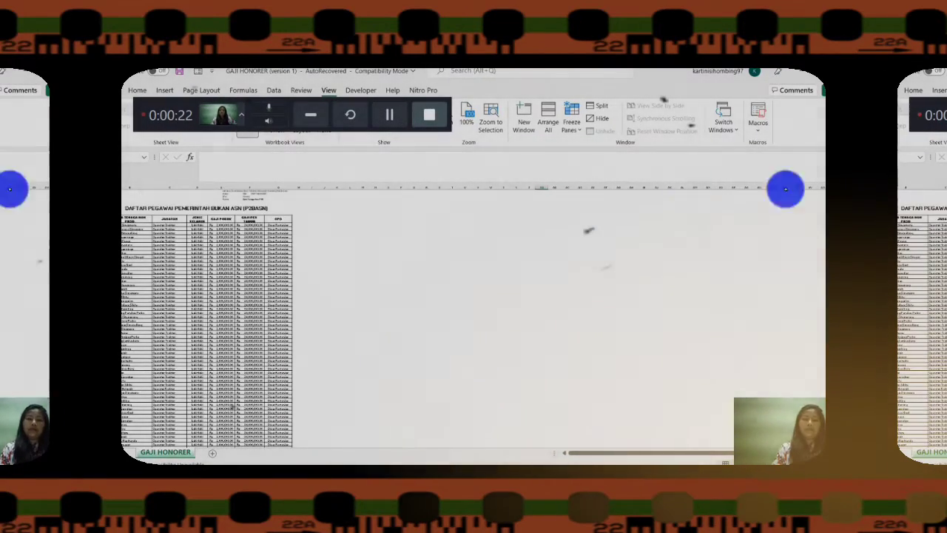
drag(177, 265, 278, 430)
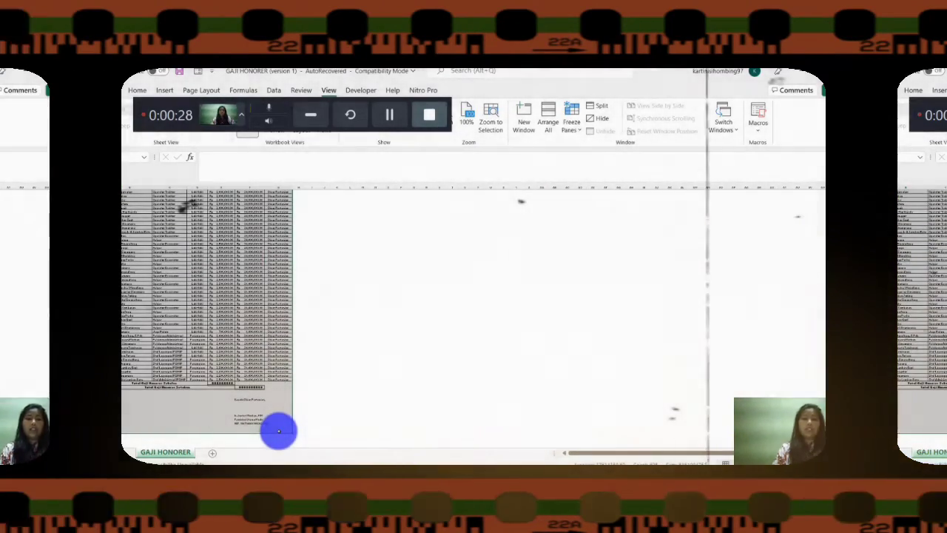
key(ctrl+c)
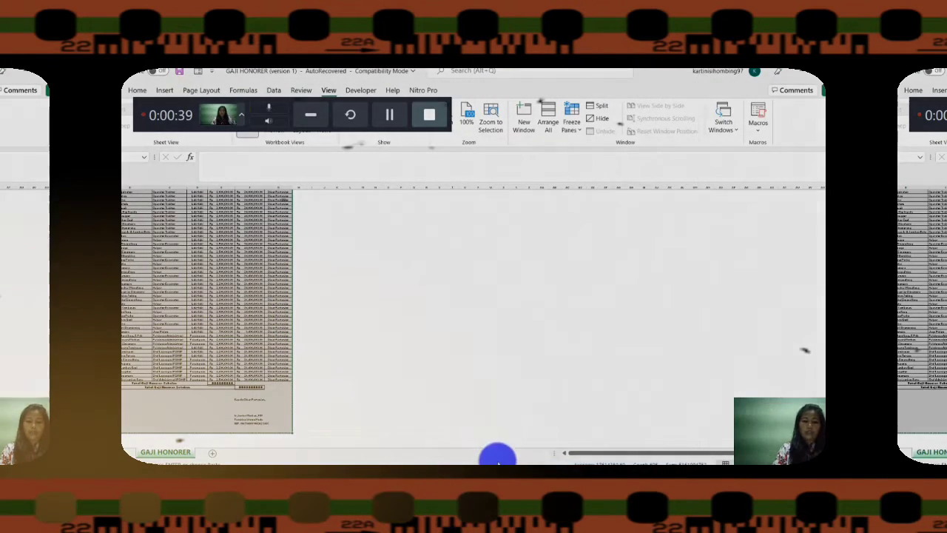
- Switch to Word, create a new blank document and paste the copied salary table into it
click(551, 462)
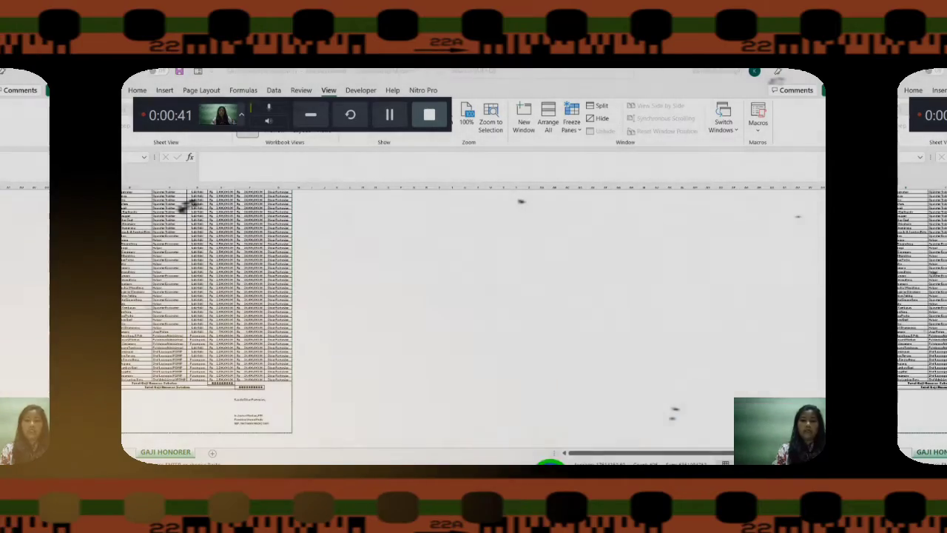
click(655, 436)
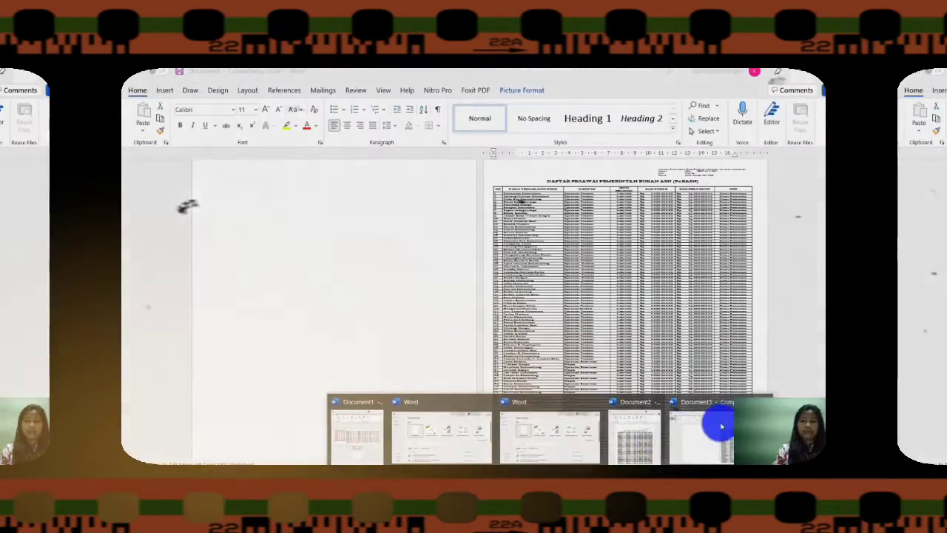
click(708, 427)
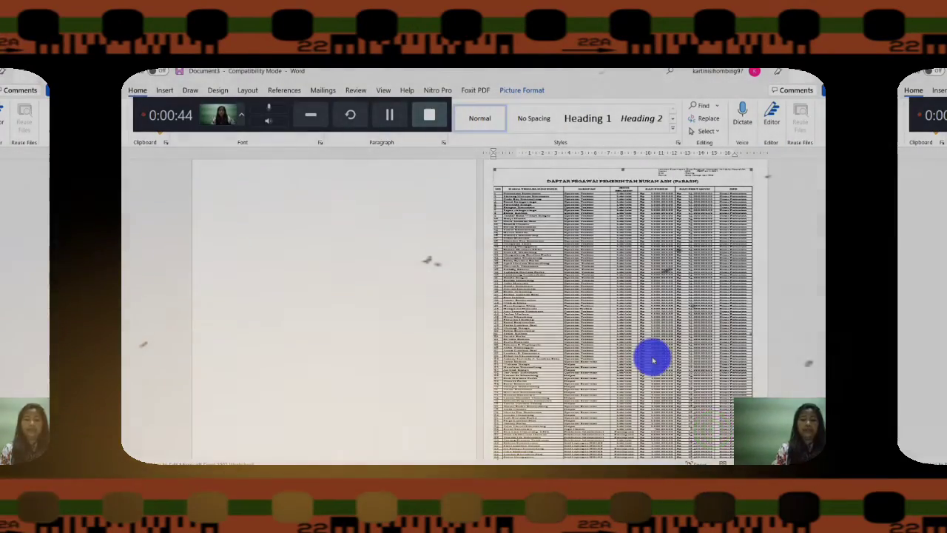
key(ctrl+n)
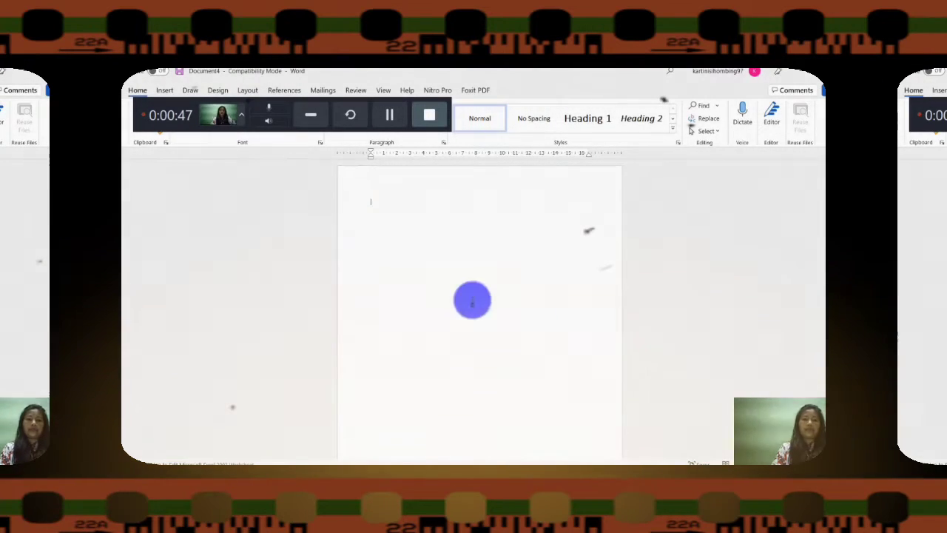
key(ctrl+c)
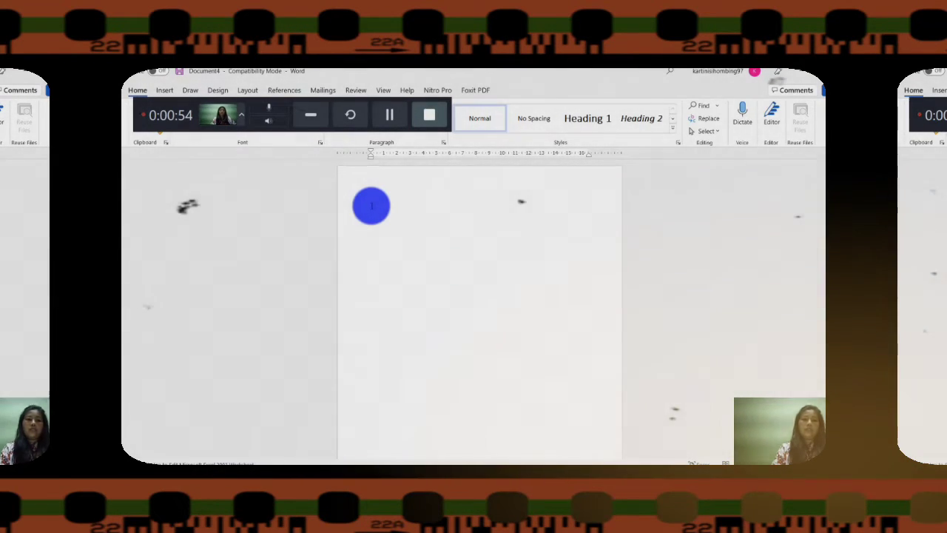
key(ctrl+v)
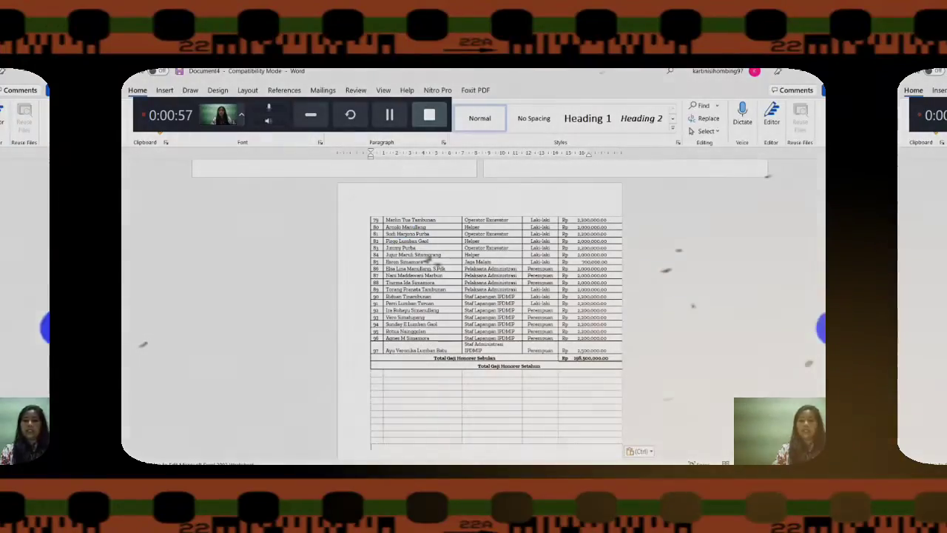
- Move the pasted table up and to the left so it starts at the first page's left edge
scroll(588, 231, up, 2)
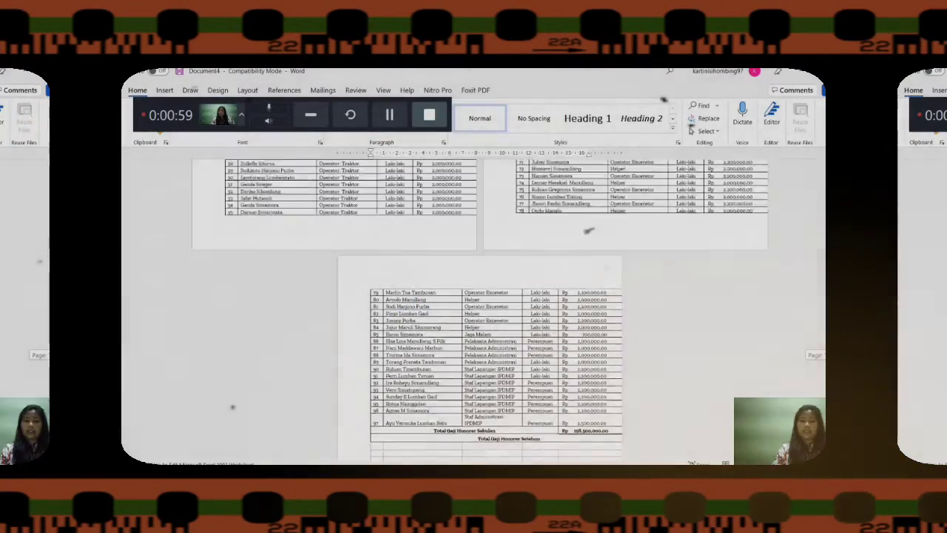
scroll(589, 230, up, 8)
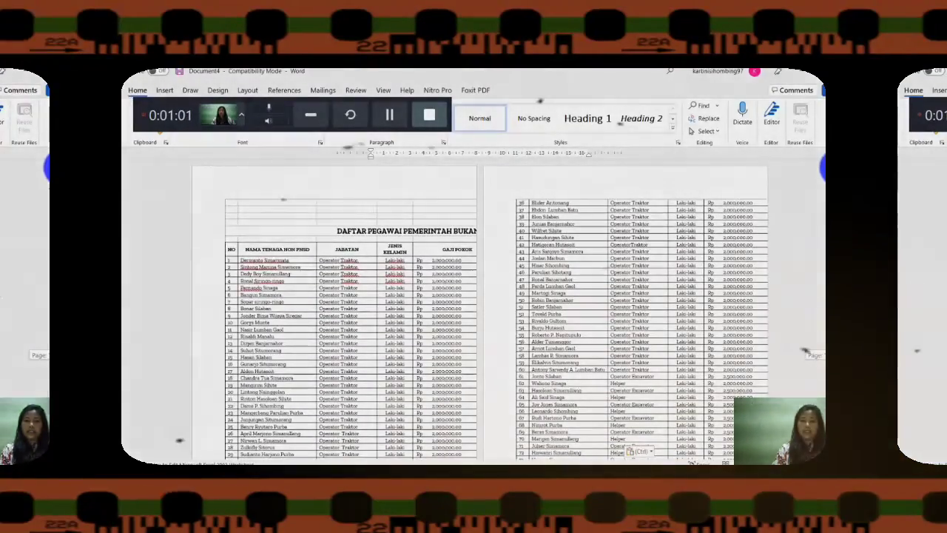
scroll(589, 231, down, 8)
scroll(589, 231, up, 8)
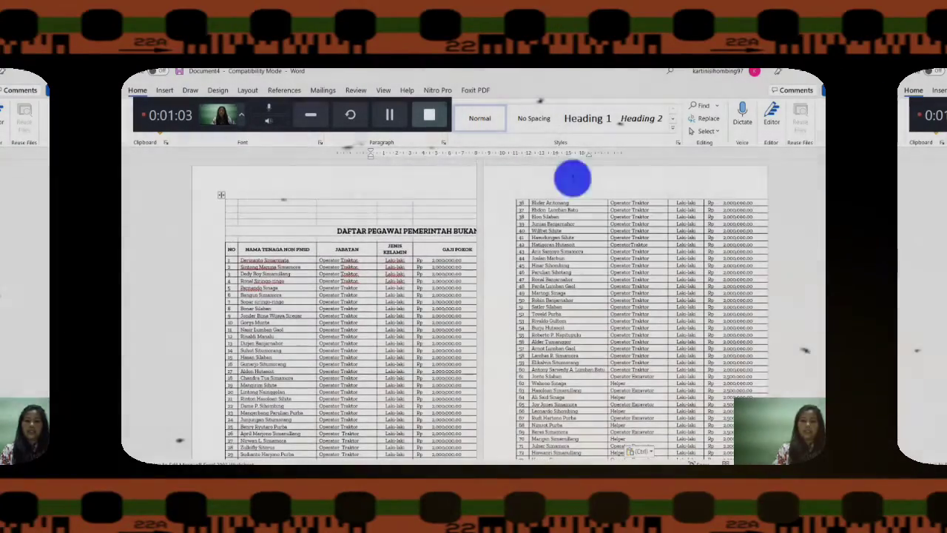
click(374, 262)
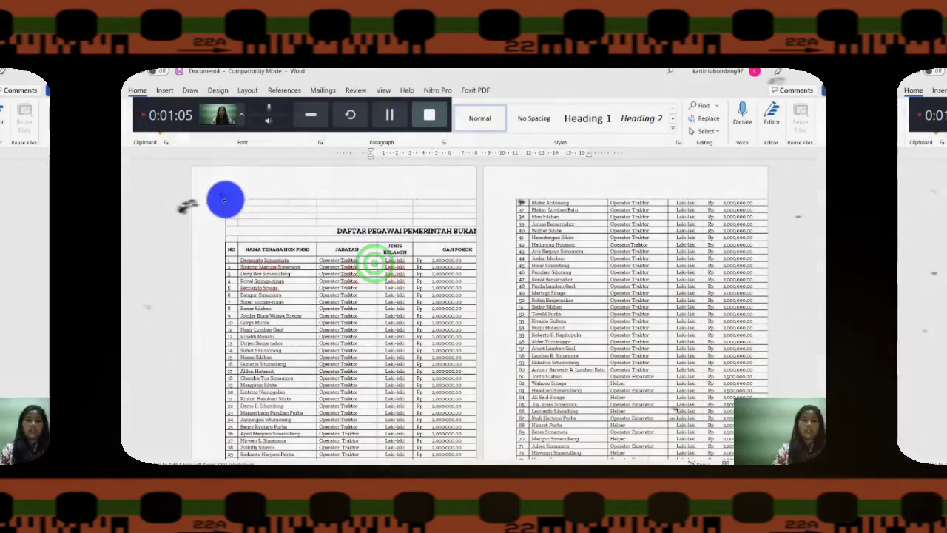
click(221, 197)
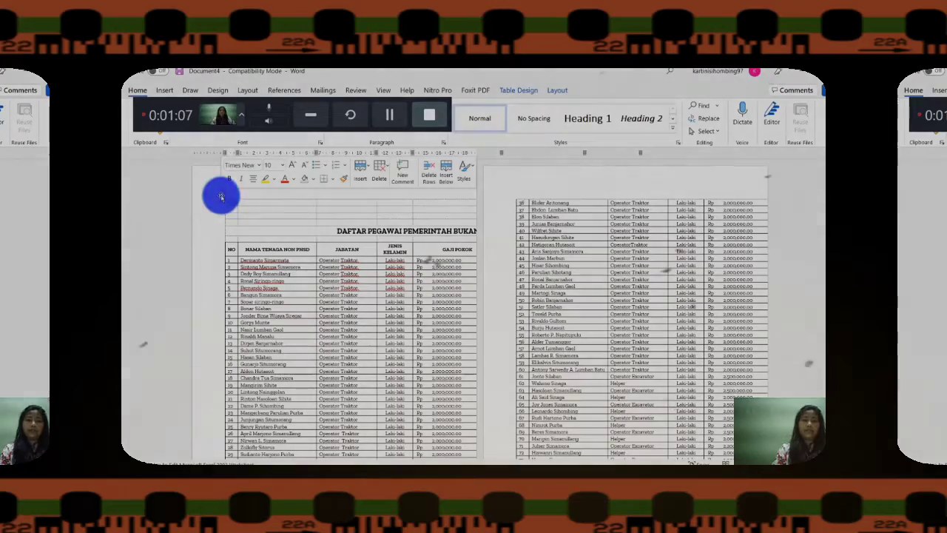
key(ctrl+v)
click(221, 195)
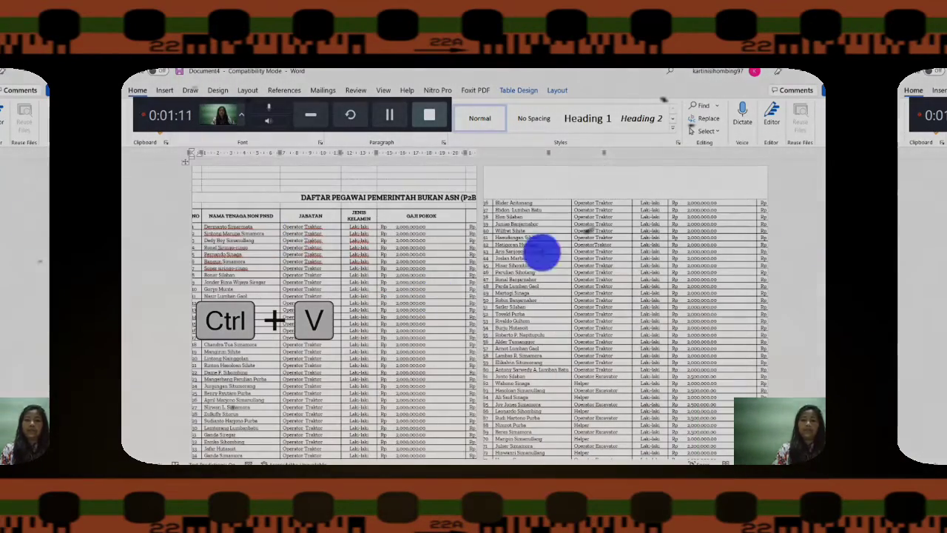
- Shrink the whole table from its lower-right corner so all columns through OPD fit within the page width
drag(841, 193, 840, 318)
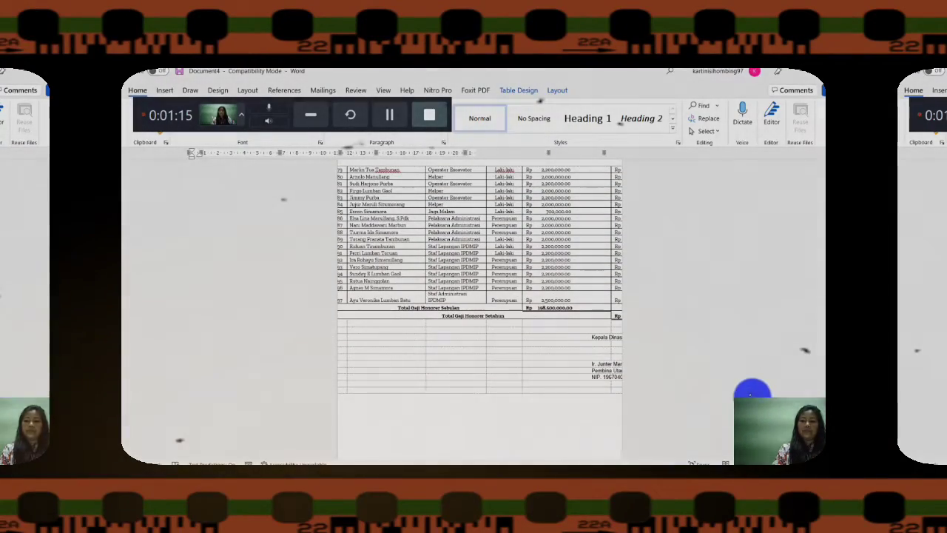
drag(752, 395, 592, 343)
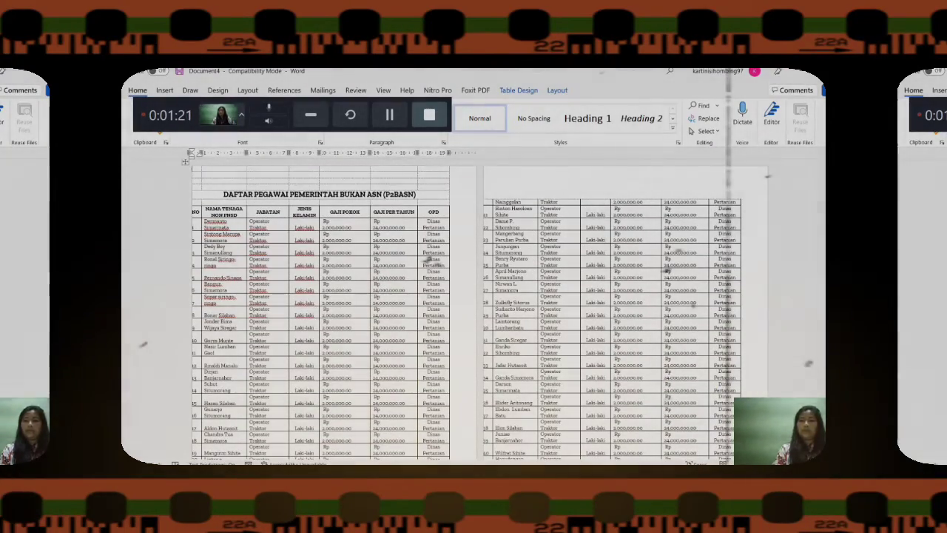
scroll(474, 311, down, 10)
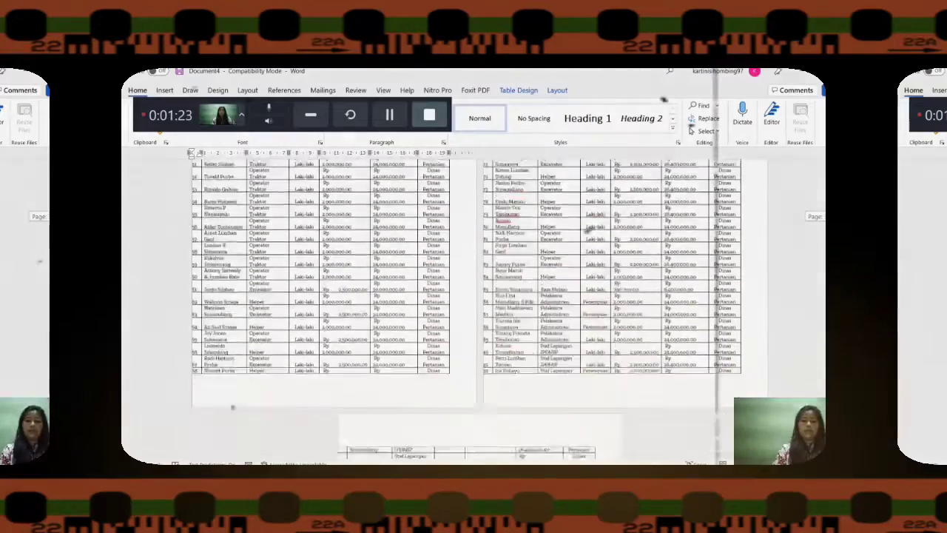
scroll(232, 407, down, 5)
scroll(232, 407, up, 15)
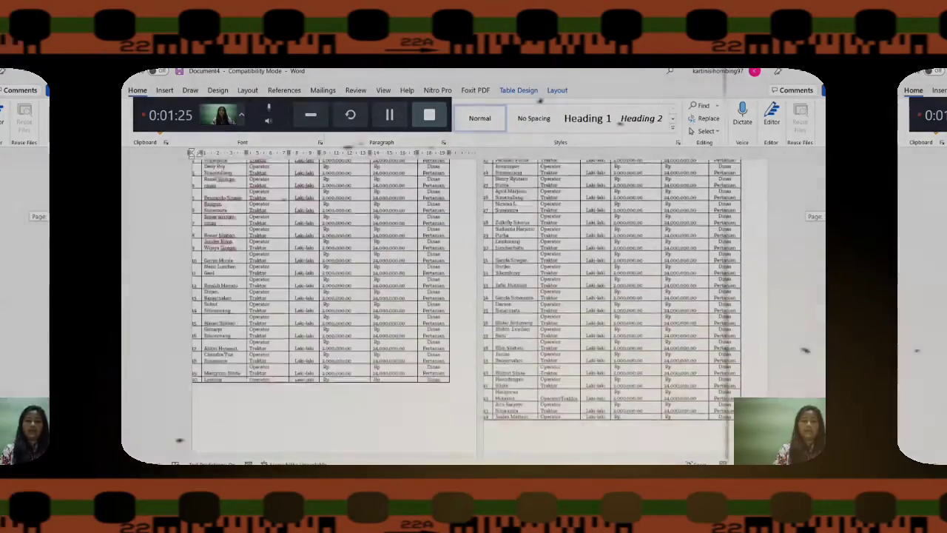
scroll(473, 311, up, 4)
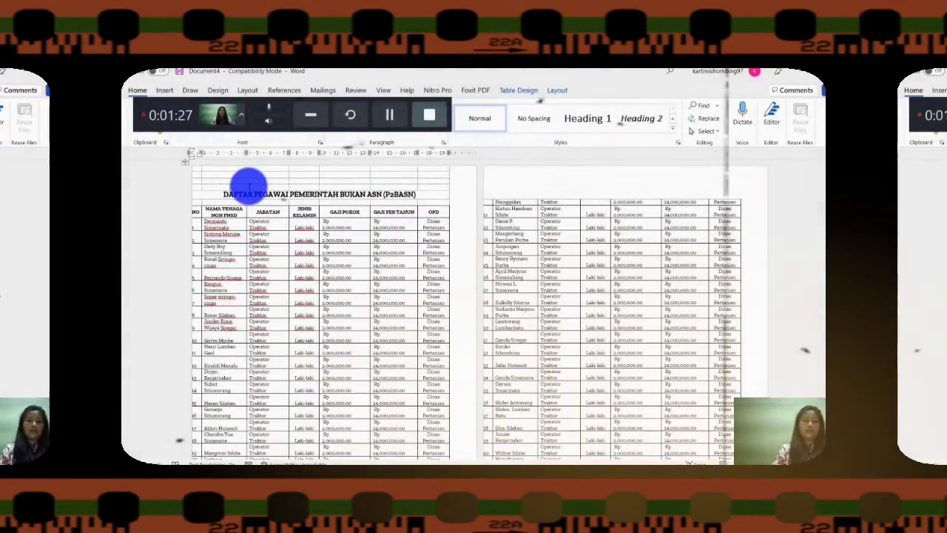
- Select the entire table and reduce its width further from its lower-right corner on the last page
click(186, 162)
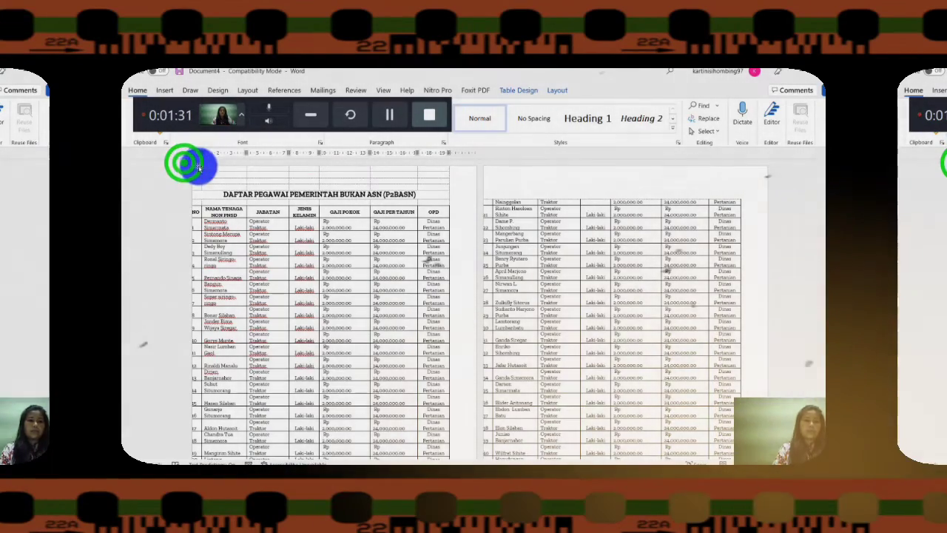
click(203, 170)
click(201, 169)
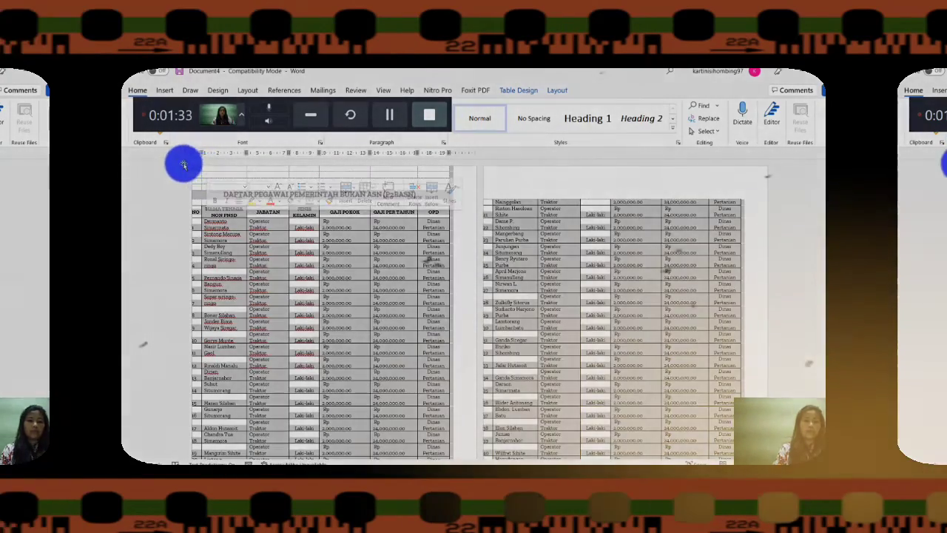
click(185, 161)
drag(220, 170, 227, 174)
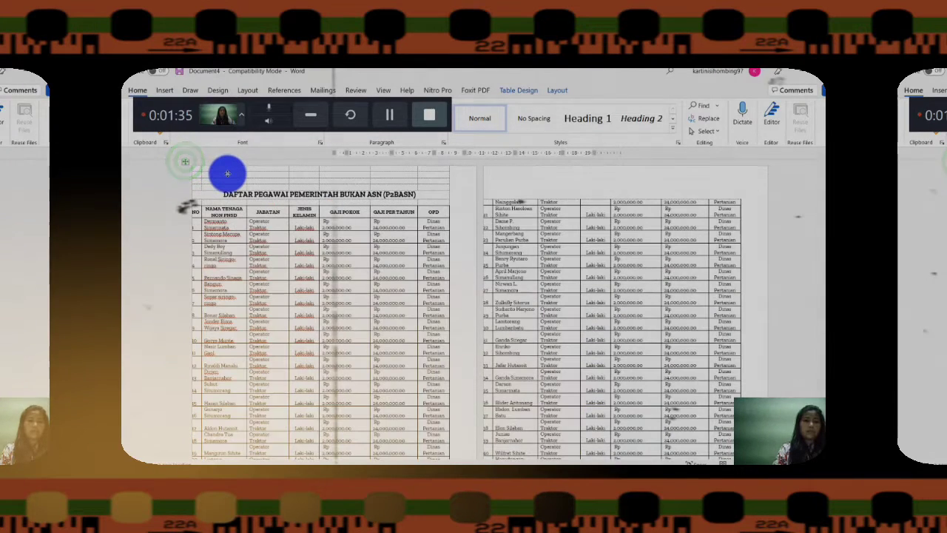
click(227, 174)
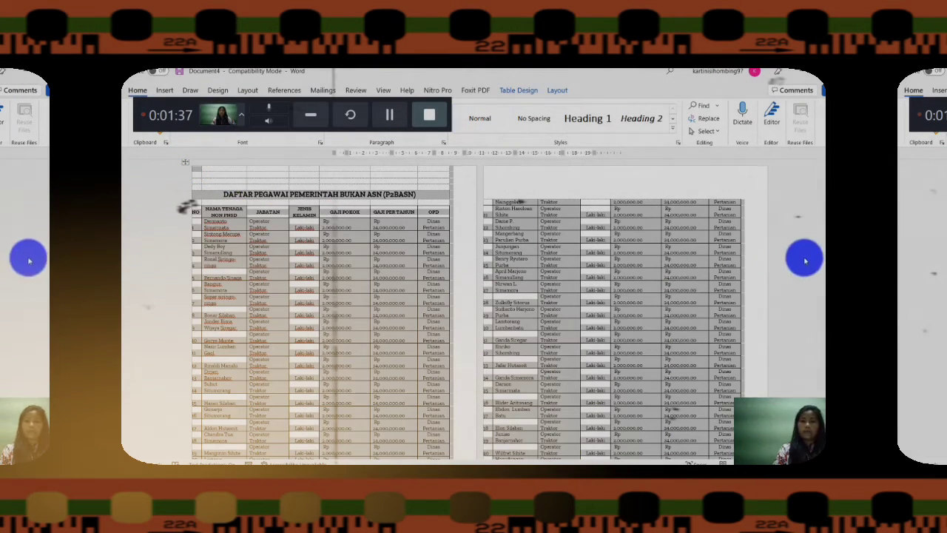
scroll(186, 207, down, 15)
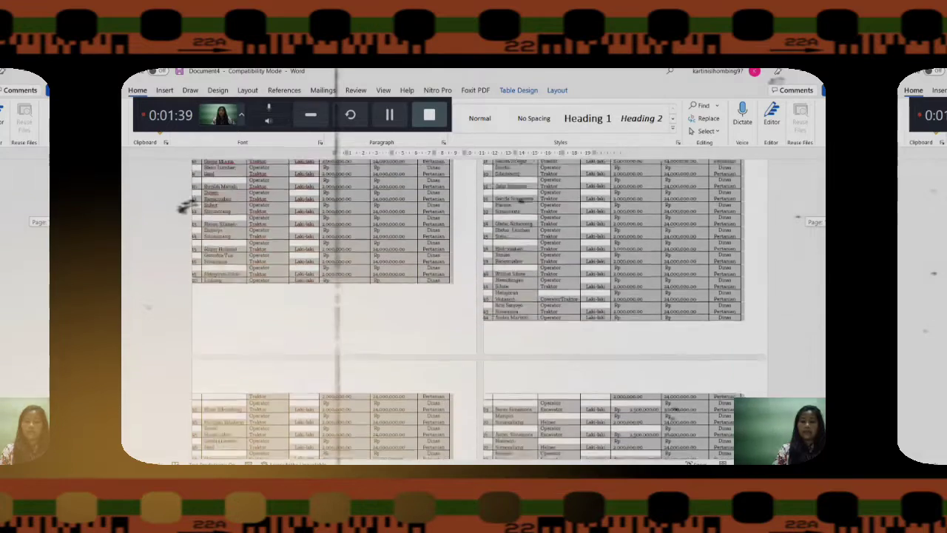
scroll(480, 301, down, 3)
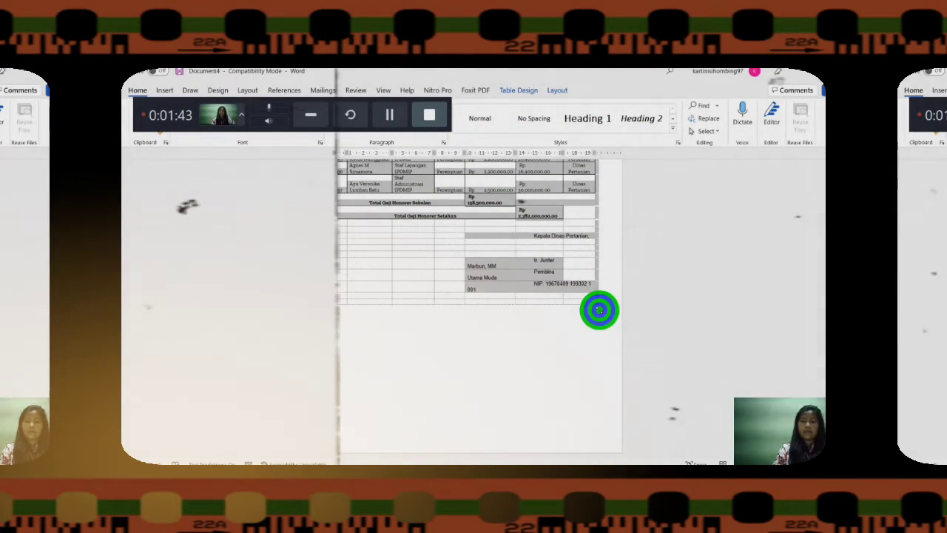
drag(599, 310, 578, 297)
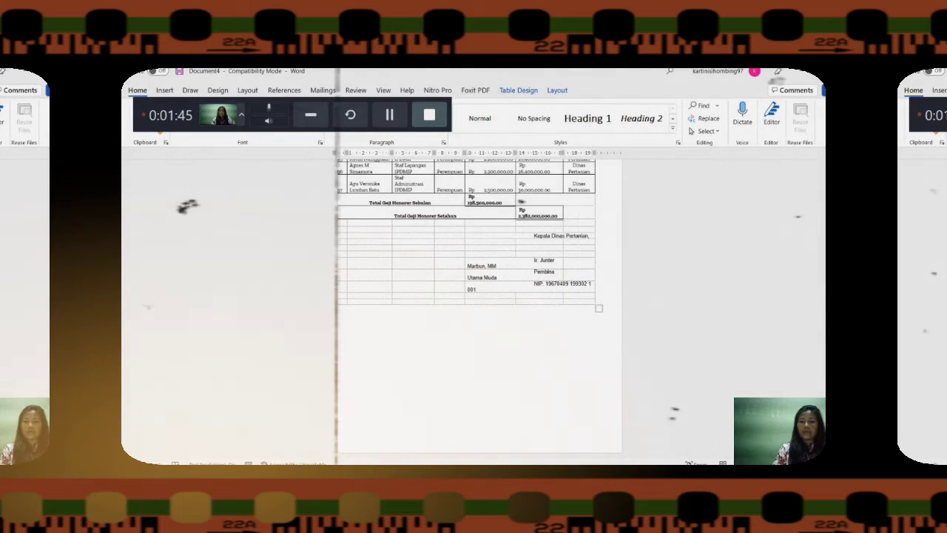
- Check the table's layout across the pages and widen it again from its lower-right corner toward the page edge
scroll(479, 304, up, 20)
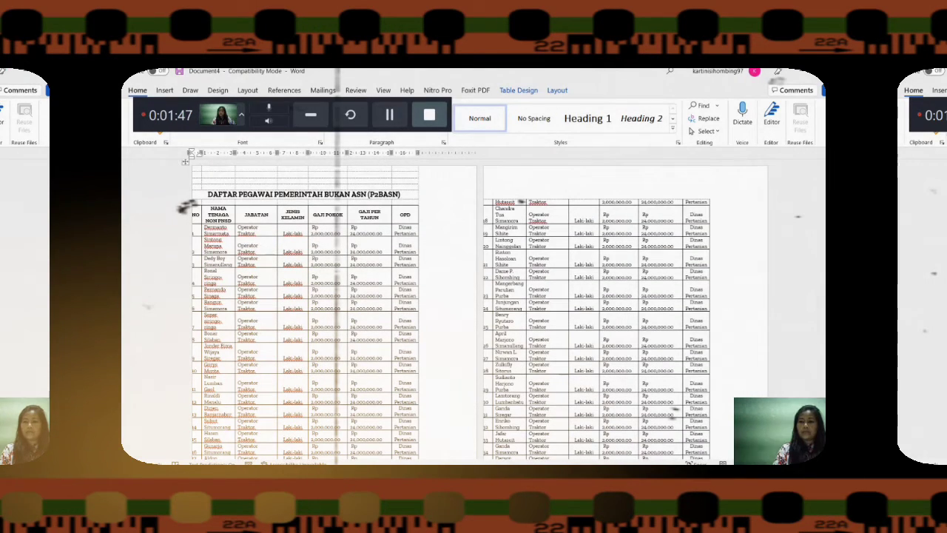
scroll(521, 202, down, 10)
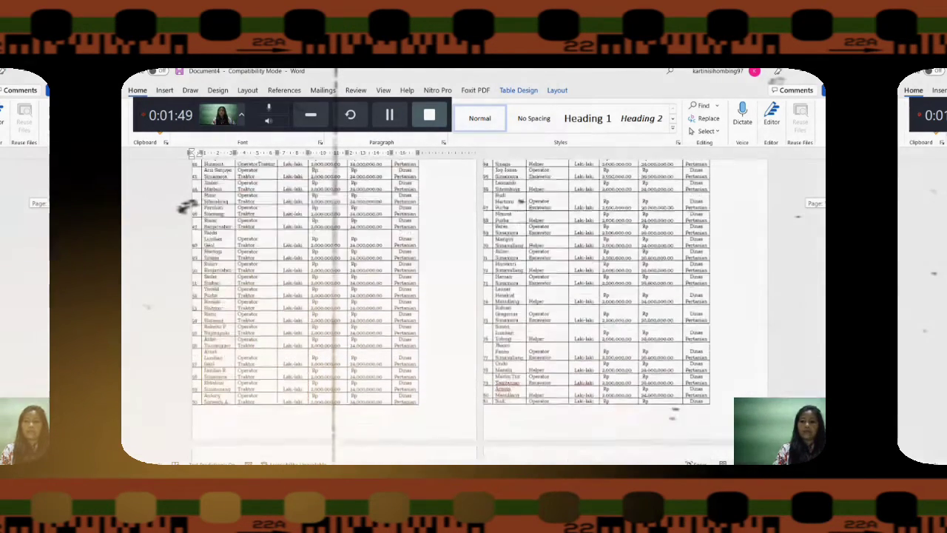
scroll(735, 271, down, 3)
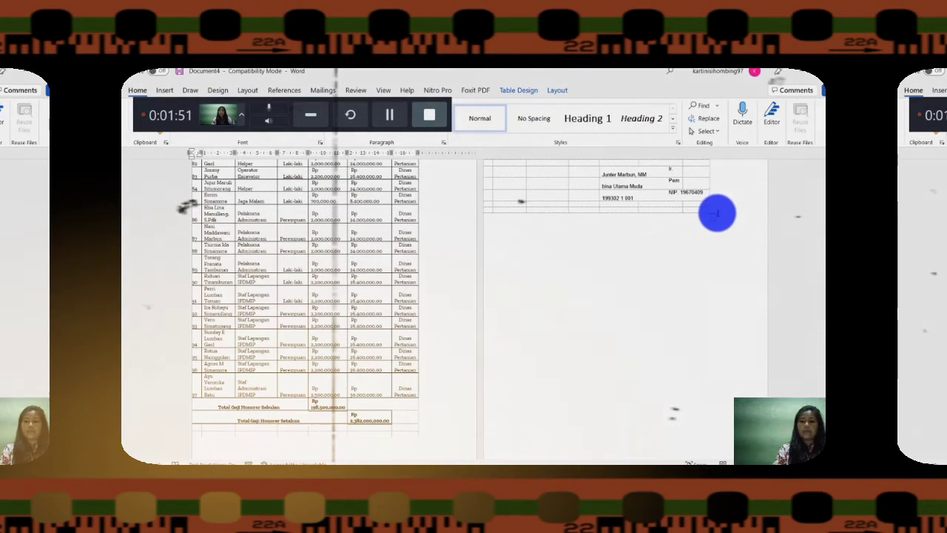
drag(714, 219, 764, 219)
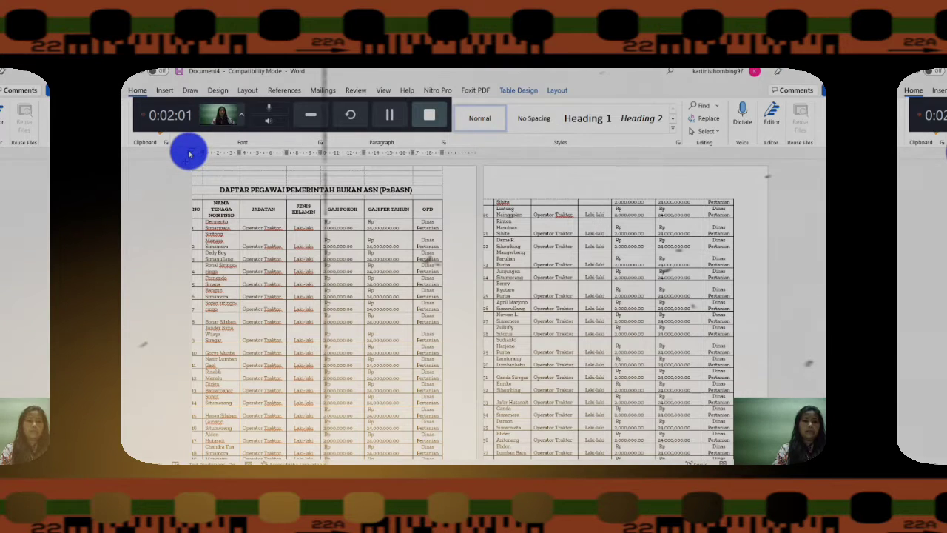
- Review the document's margin, orientation and paper size settings in Page Setup, and cancel the dialog
click(188, 150)
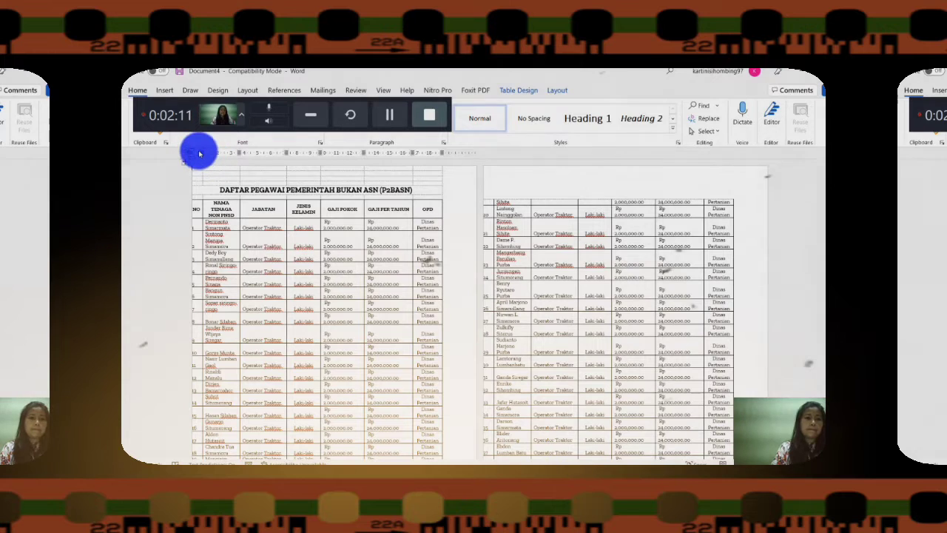
click(198, 151)
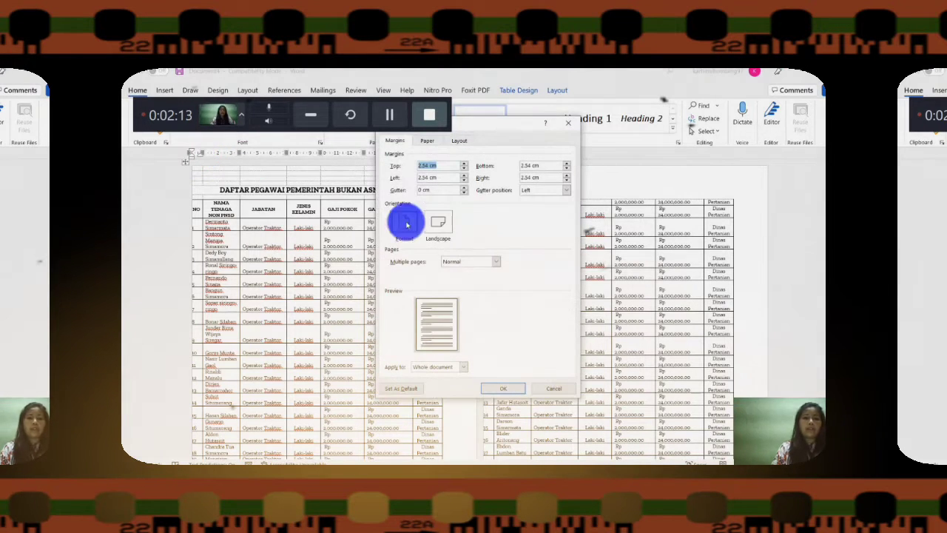
click(427, 140)
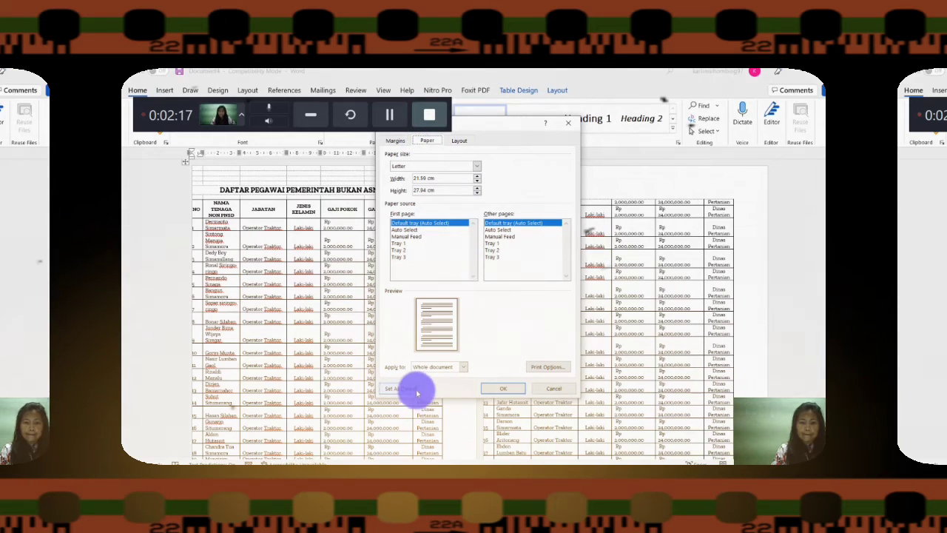
click(556, 389)
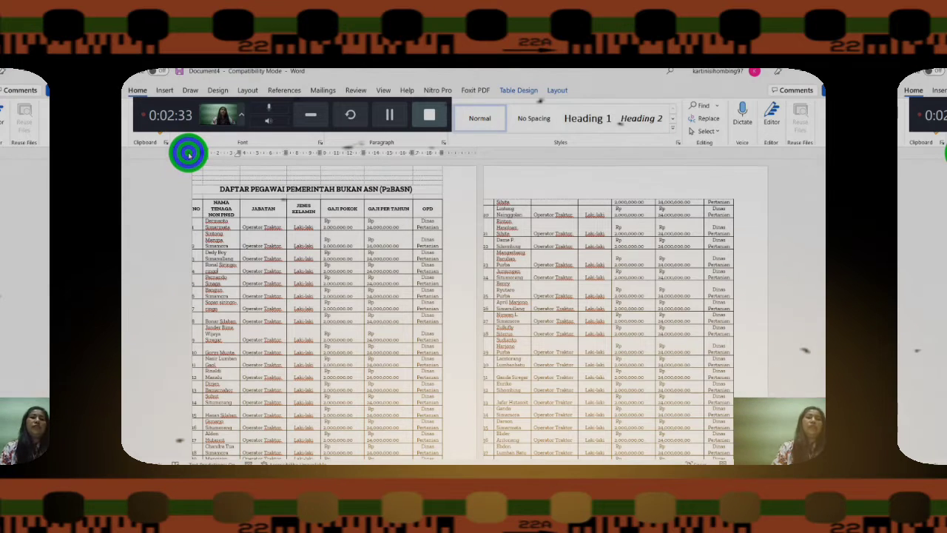
- Recheck the paper size in Page Setup without changing it, and view the whole selected table across all pages
double_click(189, 153)
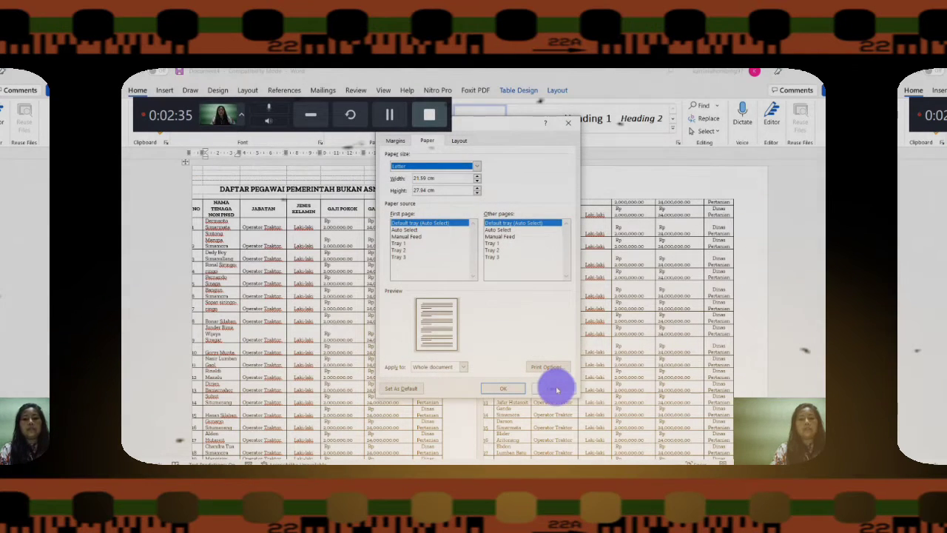
click(557, 390)
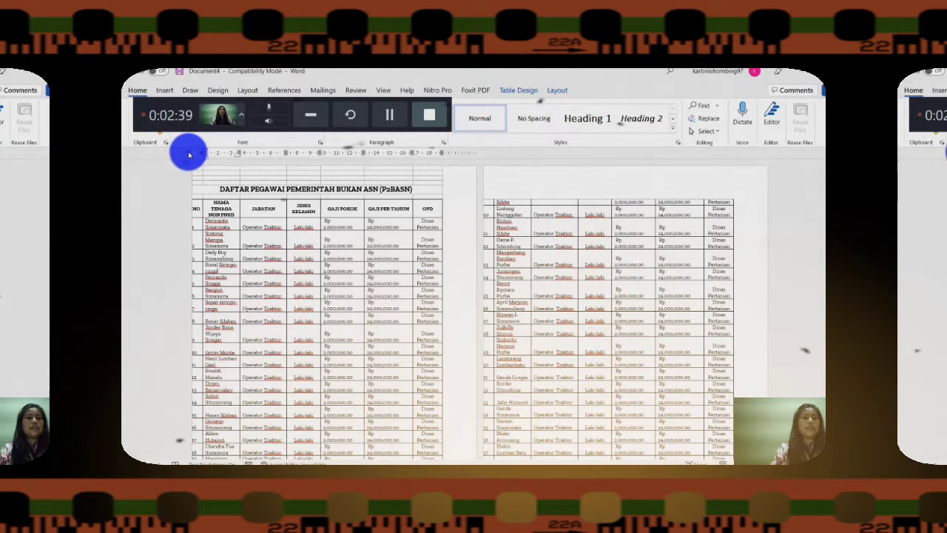
click(185, 161)
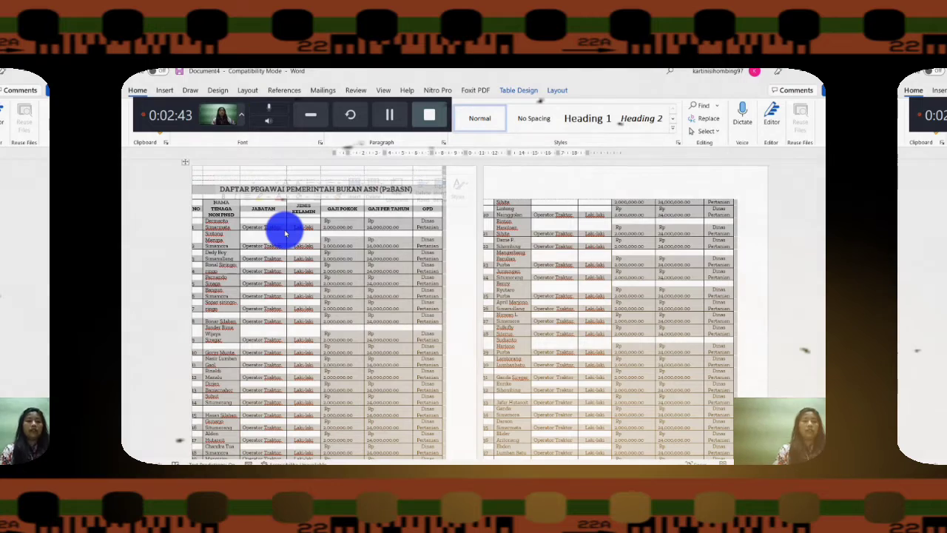
scroll(249, 223, down, 3)
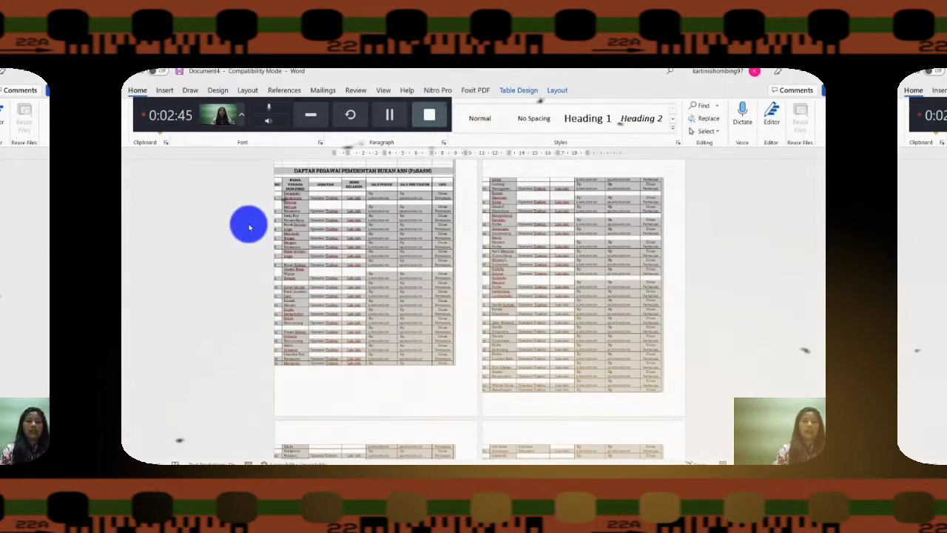
scroll(350, 228, down, 2)
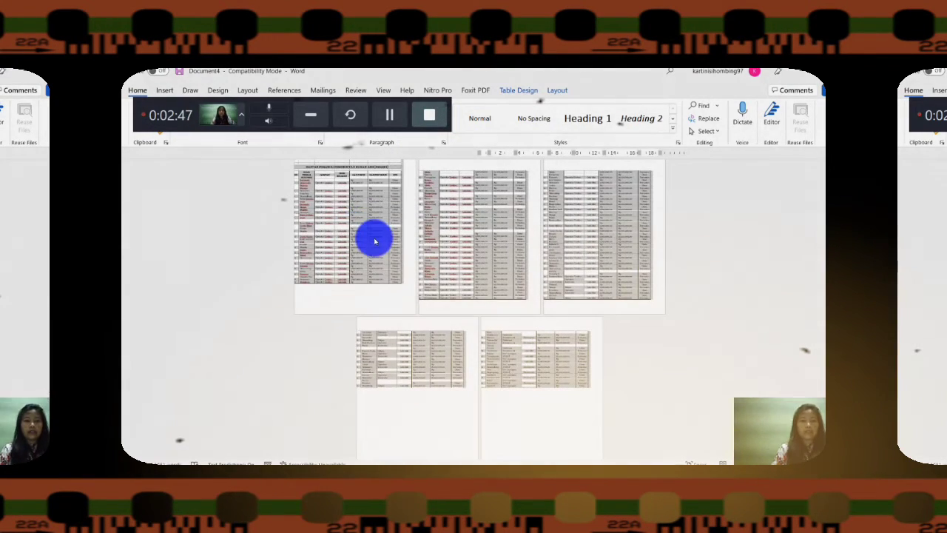
scroll(374, 238, down, 1)
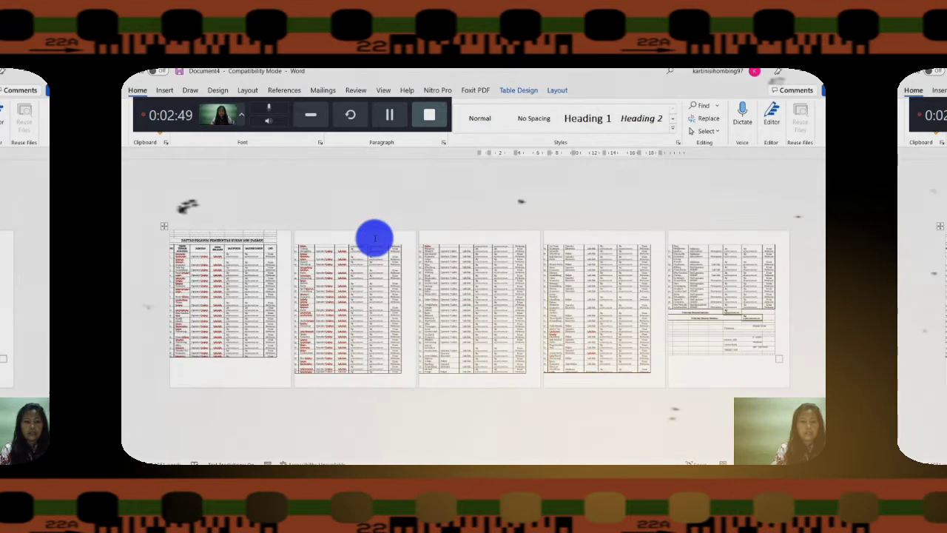
double_click(164, 224)
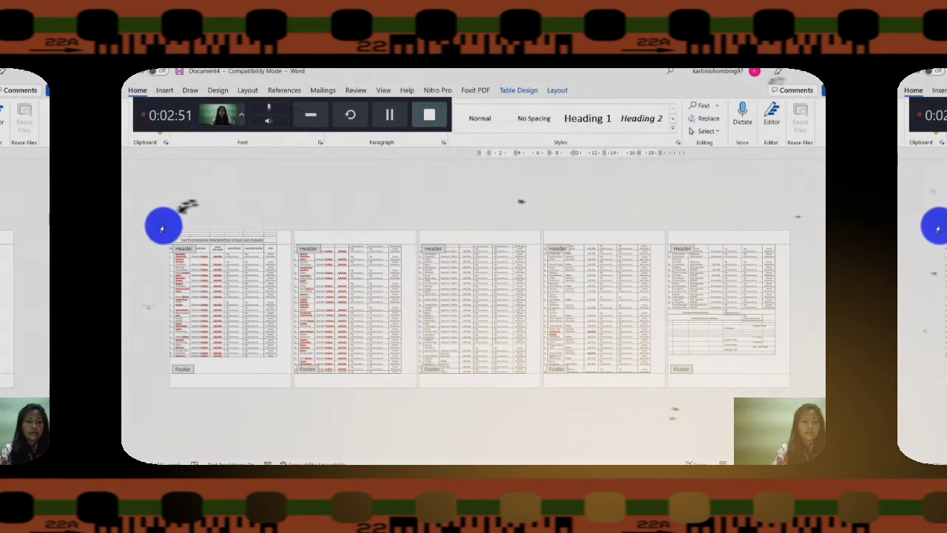
double_click(210, 239)
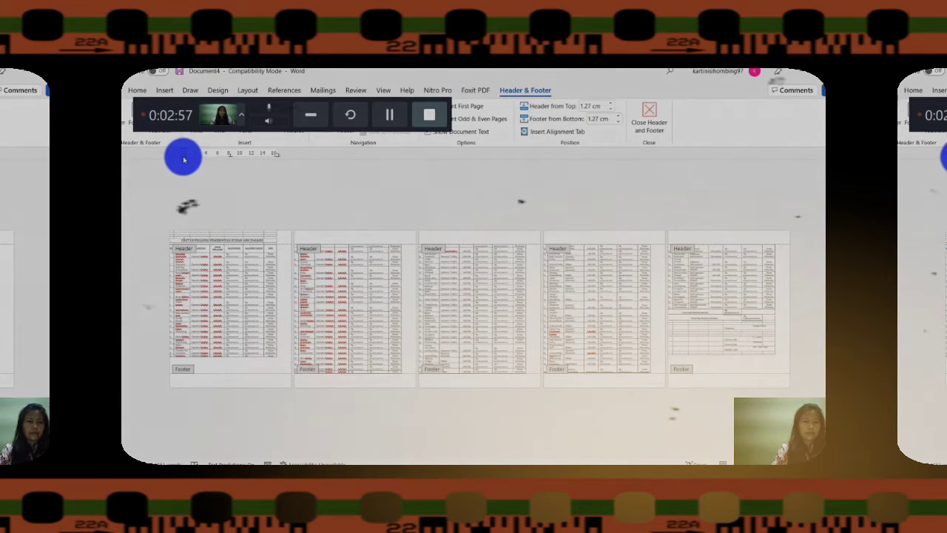
click(194, 244)
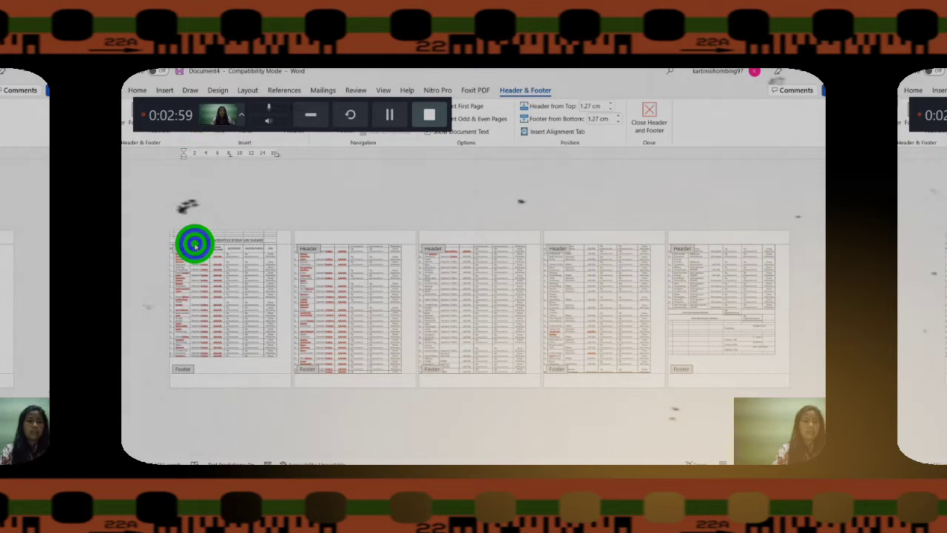
double_click(246, 325)
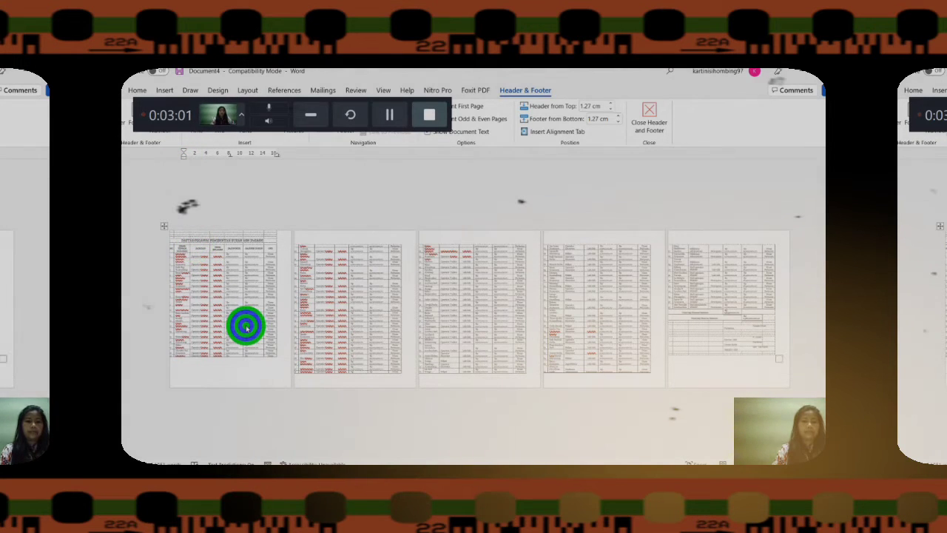
- Try to adjust the table's left boundary on the first page using the ruler
click(164, 226)
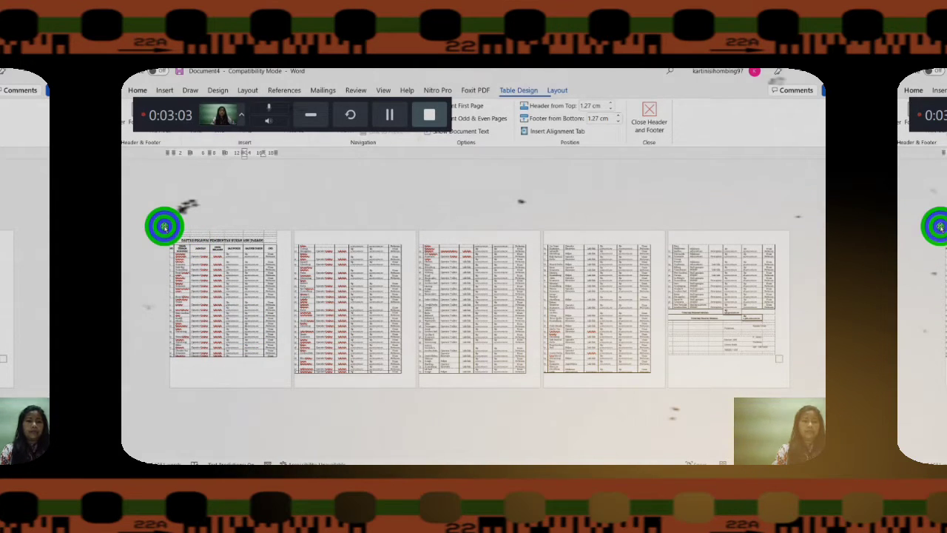
mouse_move(177, 225)
mouse_down()
mouse_move(232, 227)
mouse_move(284, 247)
mouse_move(211, 226)
mouse_move(243, 226)
mouse_move(172, 155)
mouse_up()
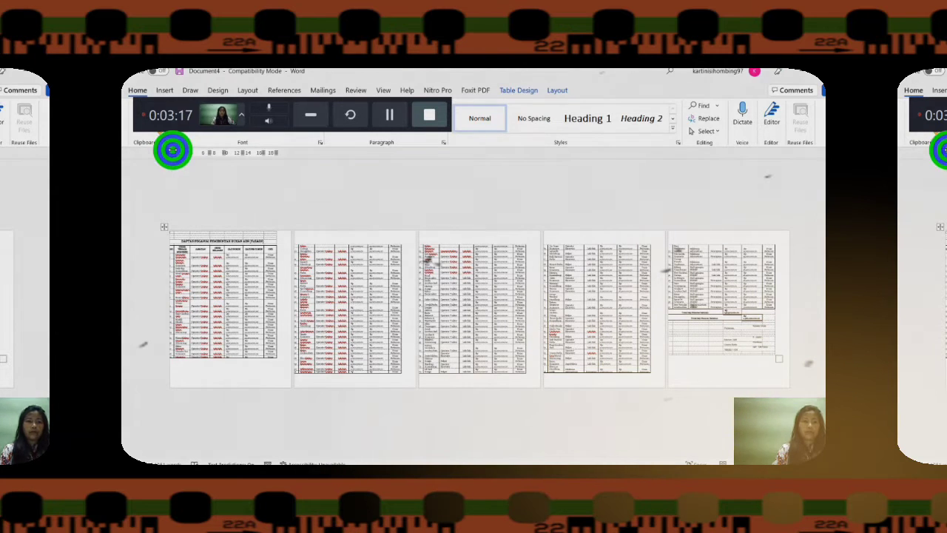
drag(178, 151, 175, 153)
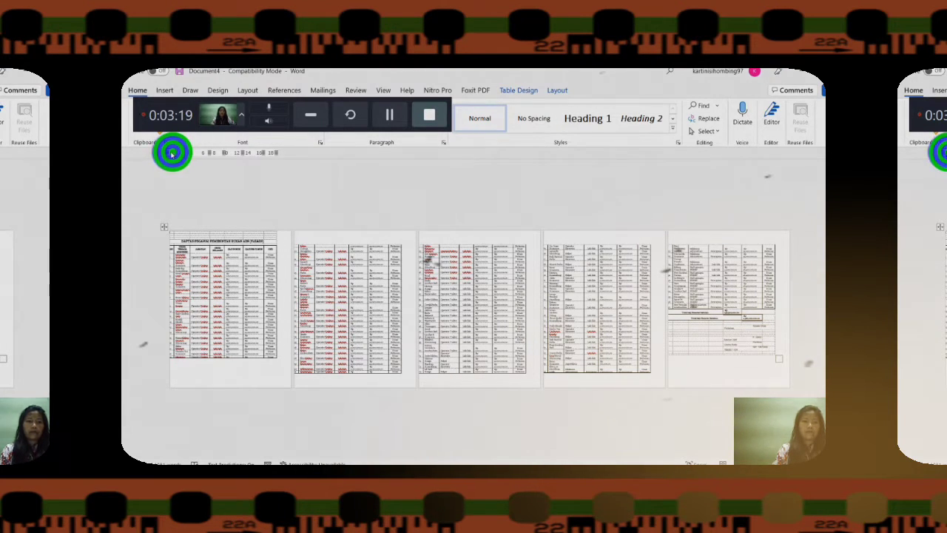
click(165, 153)
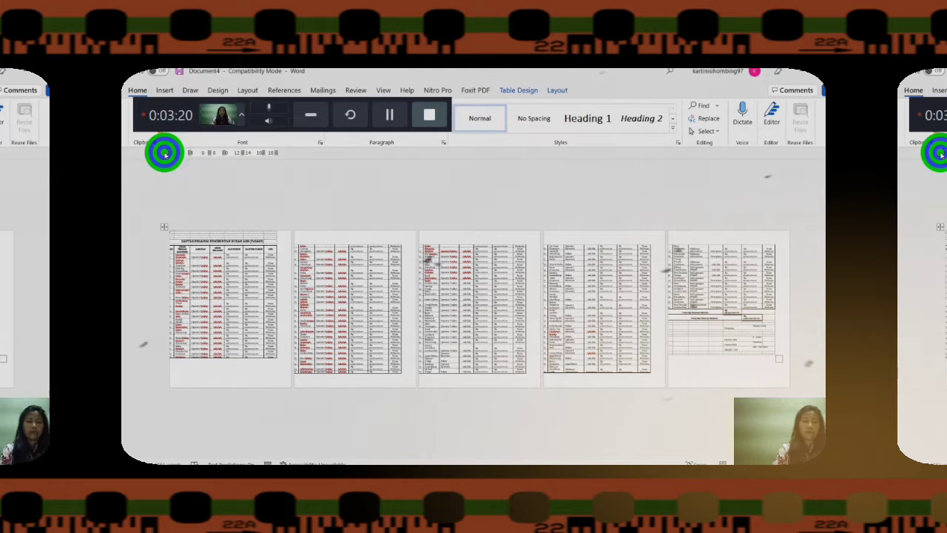
click(225, 287)
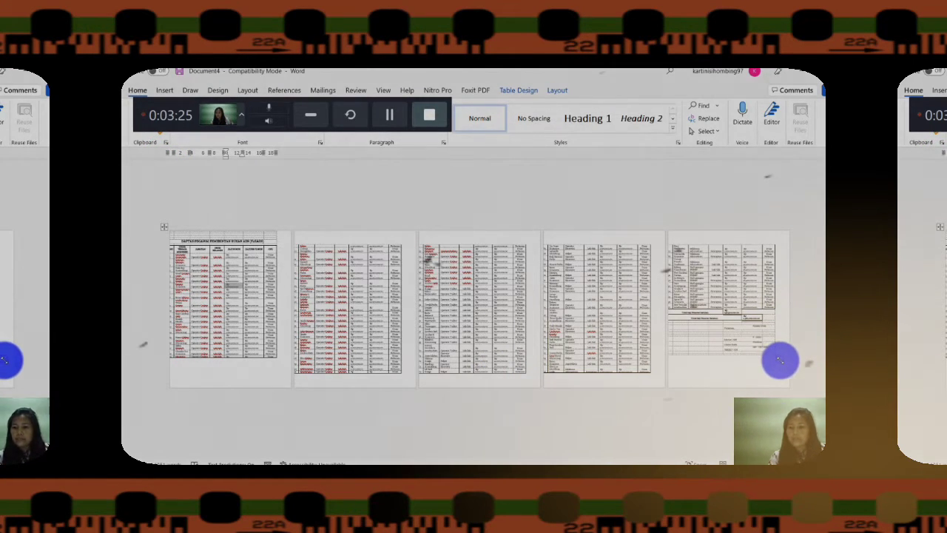
- Widen the table from its lower-right corner on the last page until it reaches the page's right edge
mouse_move(778, 359)
mouse_down()
mouse_move(793, 360)
mouse_move(787, 355)
mouse_up()
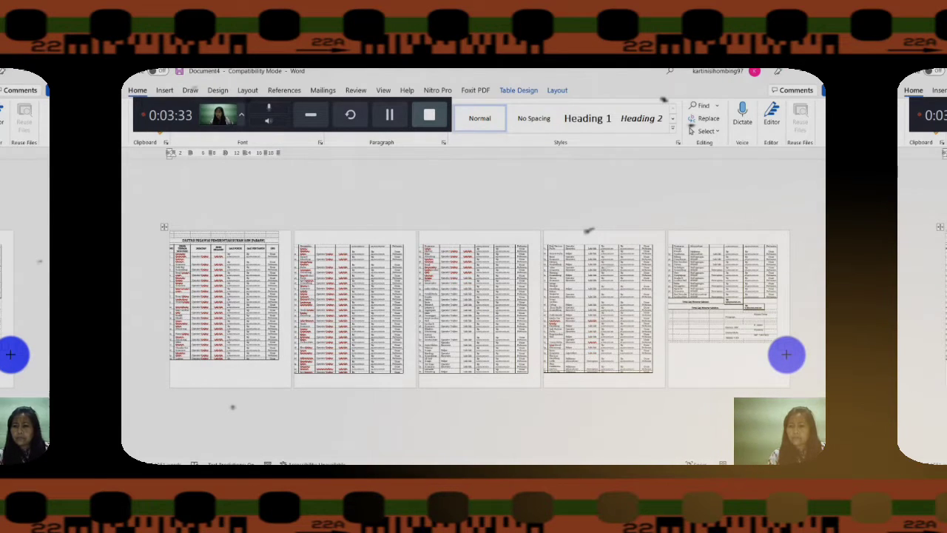
drag(780, 345, 803, 349)
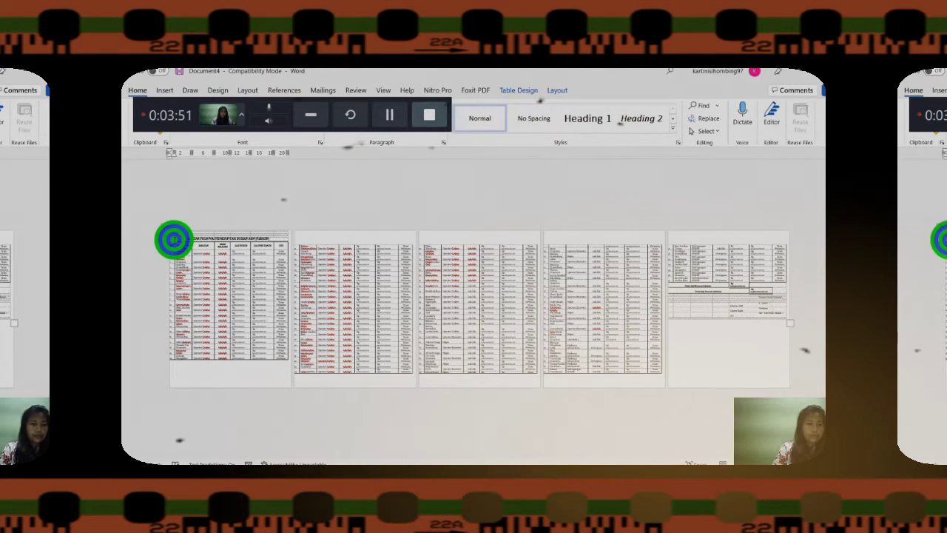
- Examine how the widened table fits on every page, selecting it as a whole and clearing the selection
drag(174, 240, 175, 255)
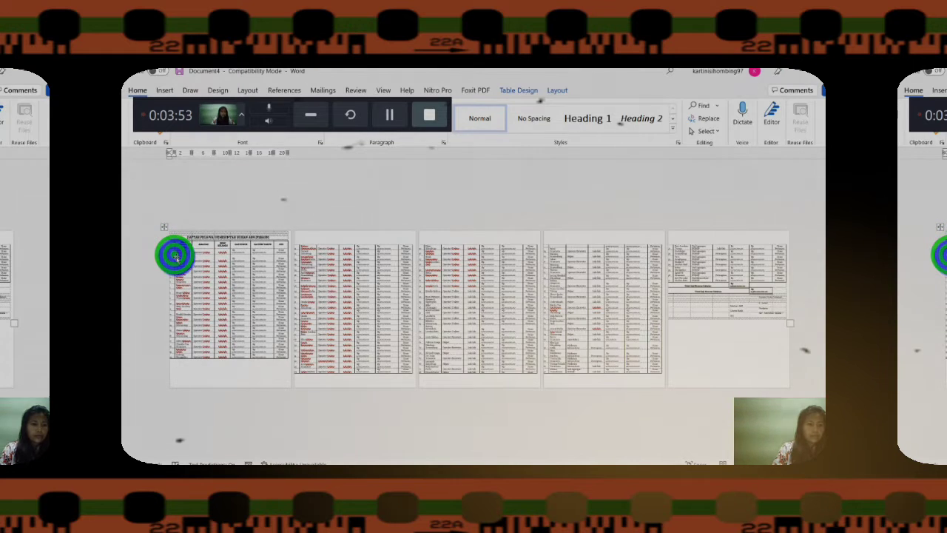
key(ctrl+a)
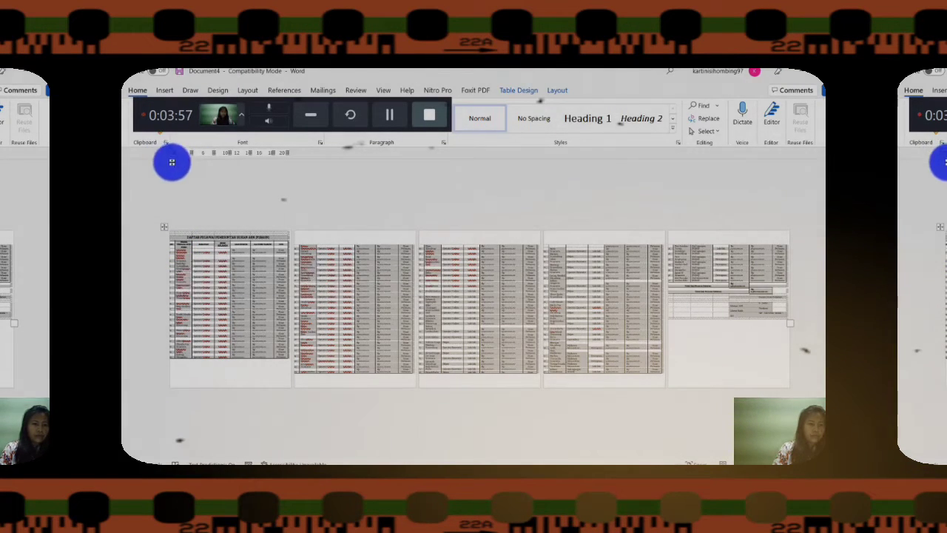
click(199, 286)
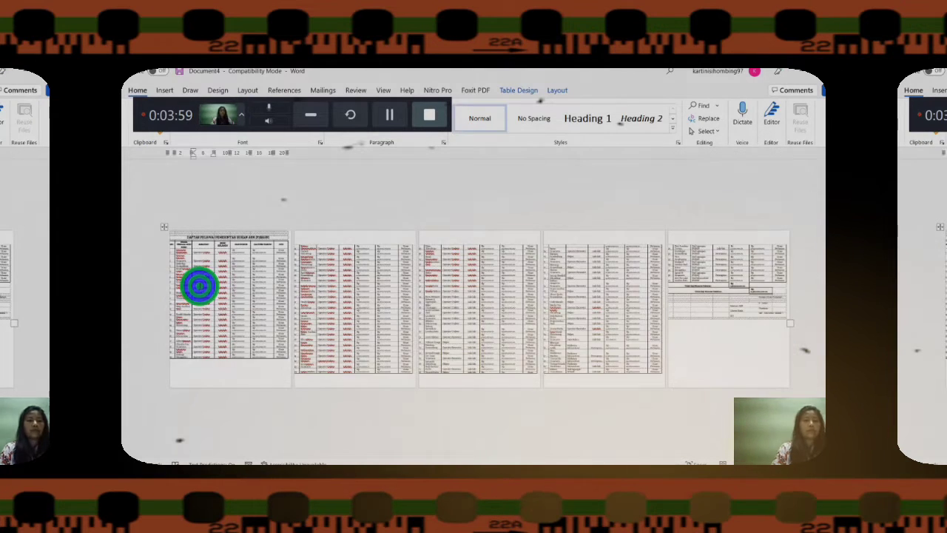
scroll(199, 287, down, 3)
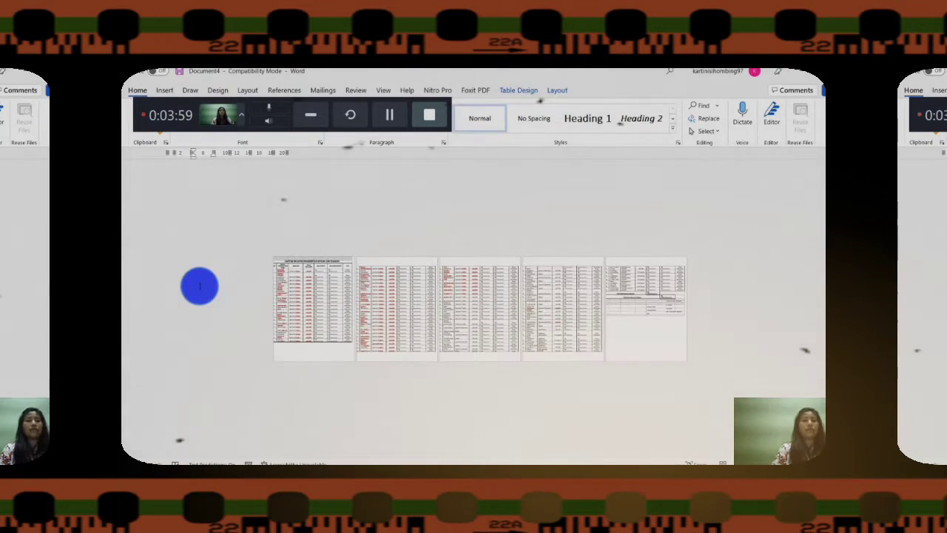
click(265, 251)
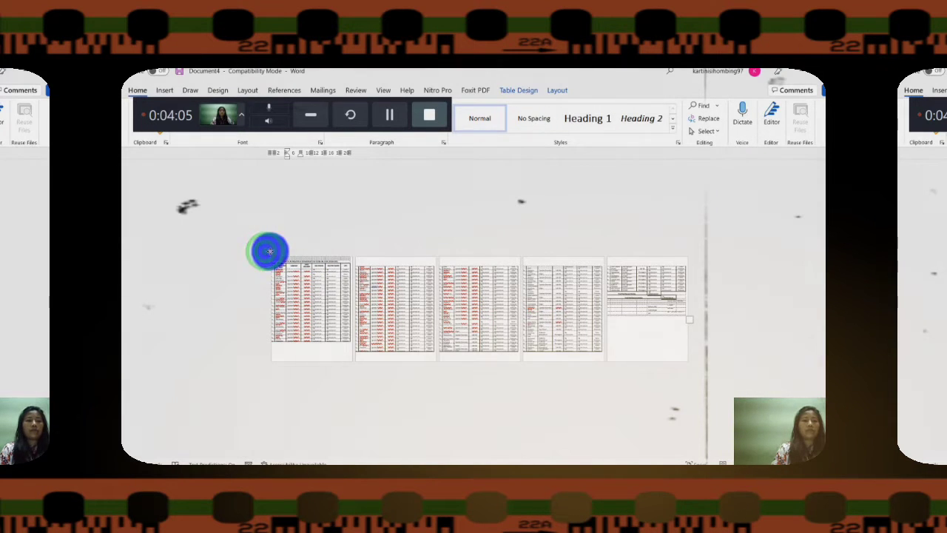
click(277, 251)
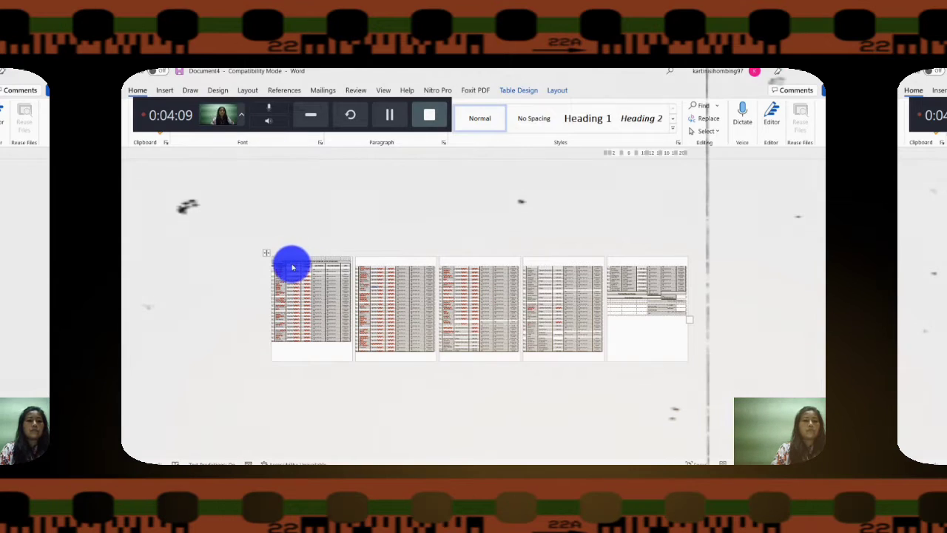
click(292, 264)
click(291, 296)
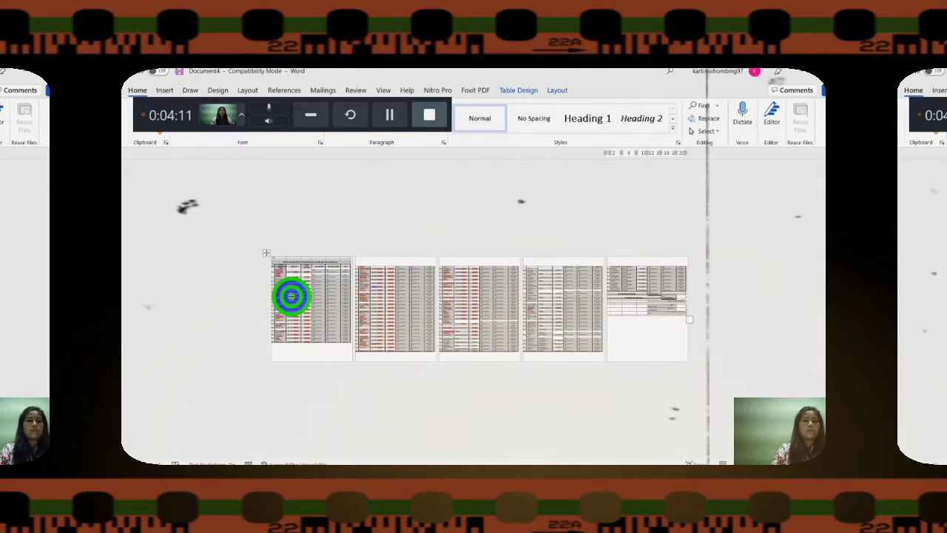
click(276, 276)
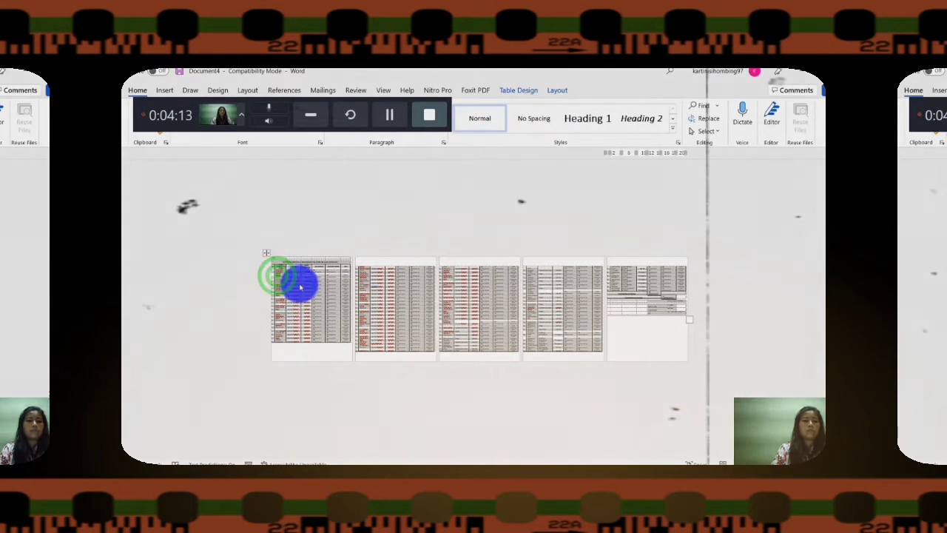
click(301, 284)
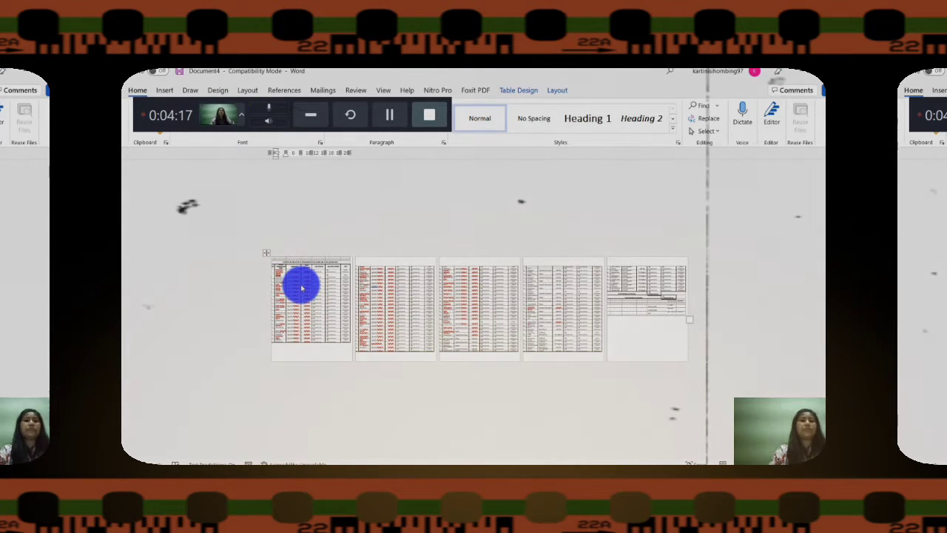
click(350, 292)
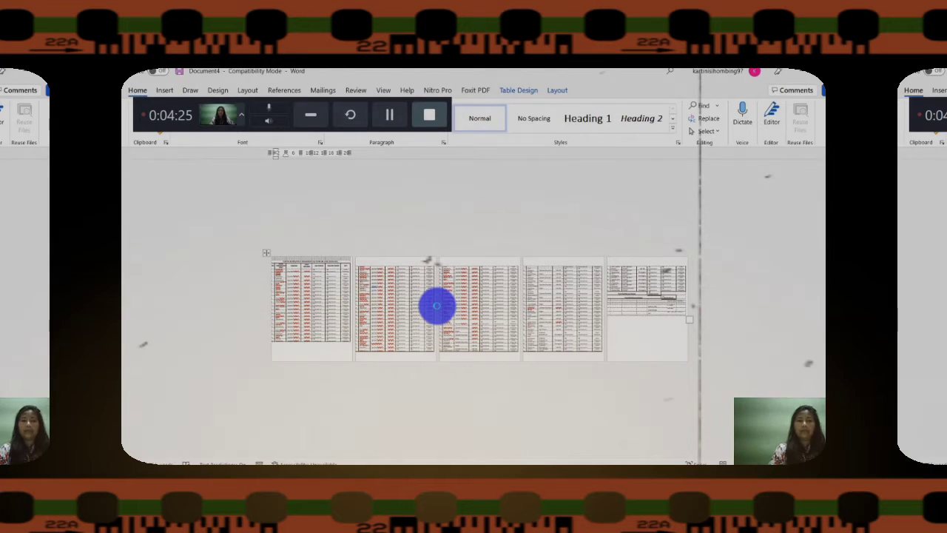
click(447, 463)
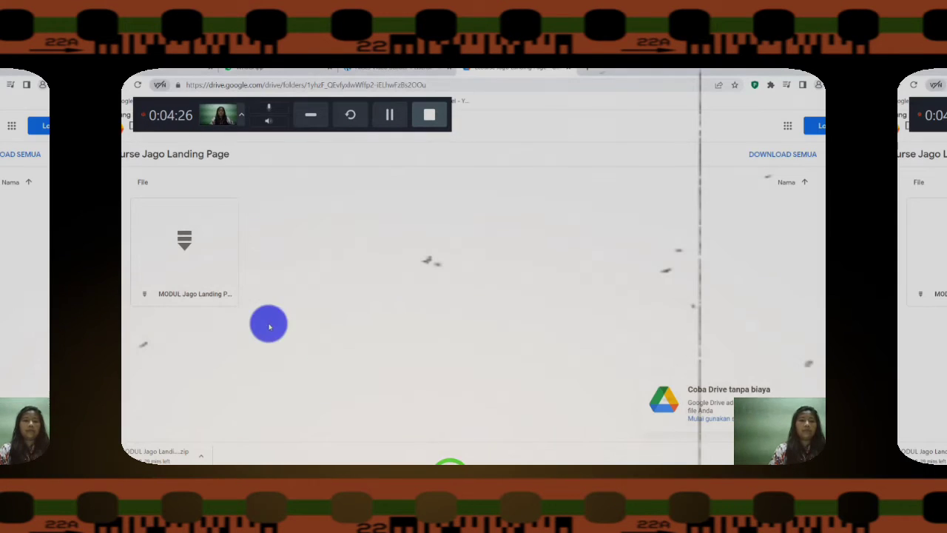
click(247, 69)
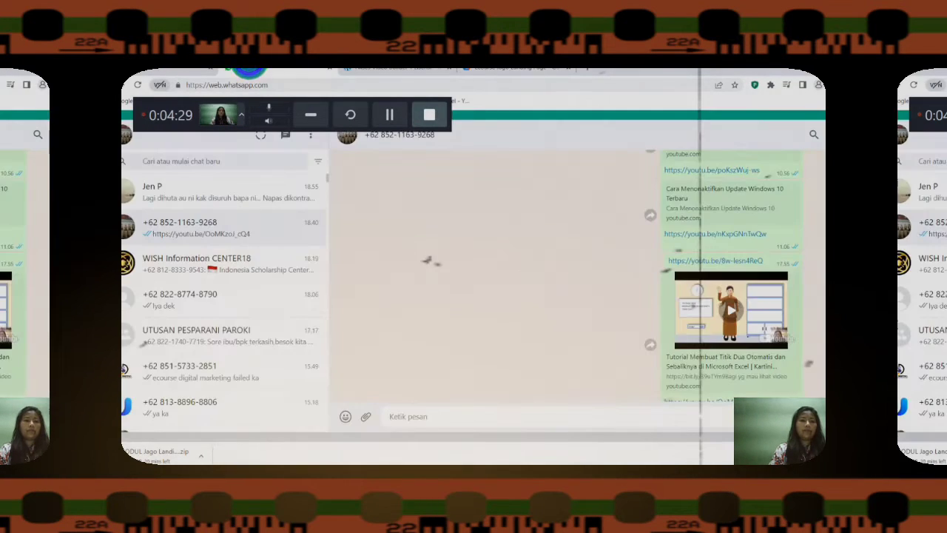
click(172, 72)
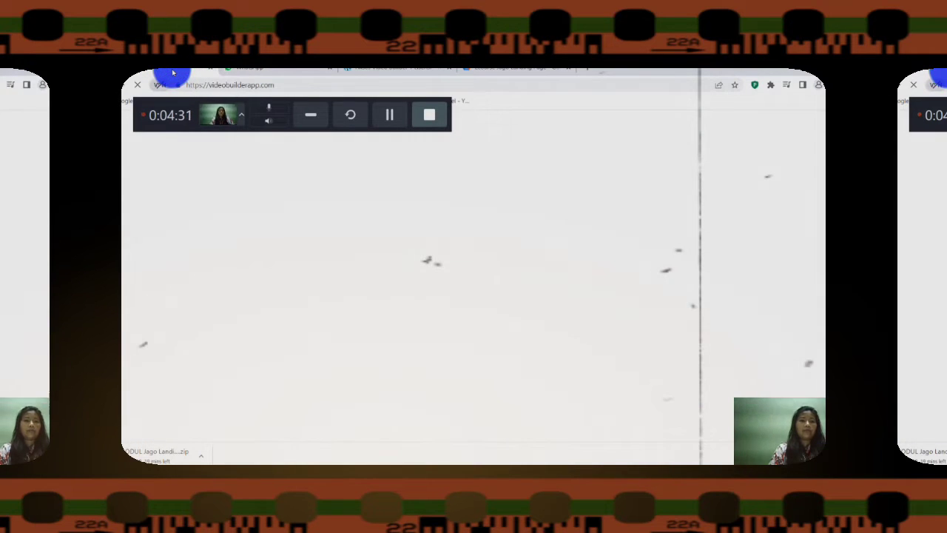
click(394, 71)
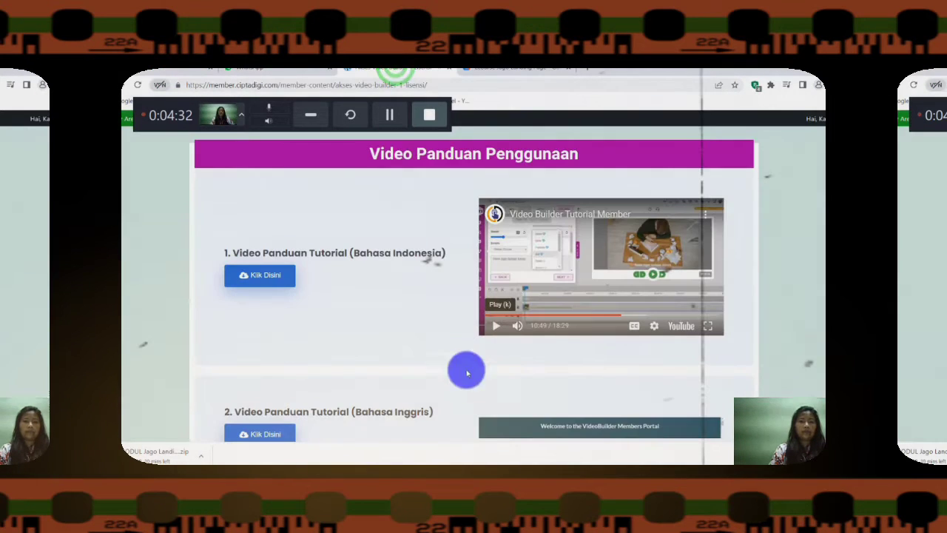
click(500, 74)
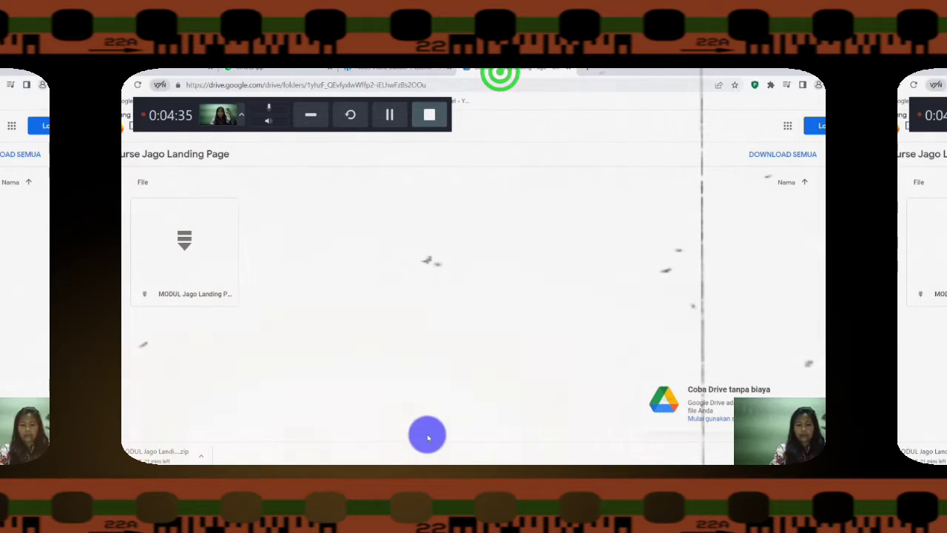
- Switch to the GAJI HONORER workbook in Excel to view the source table, and return to Document4 in Word
click(479, 466)
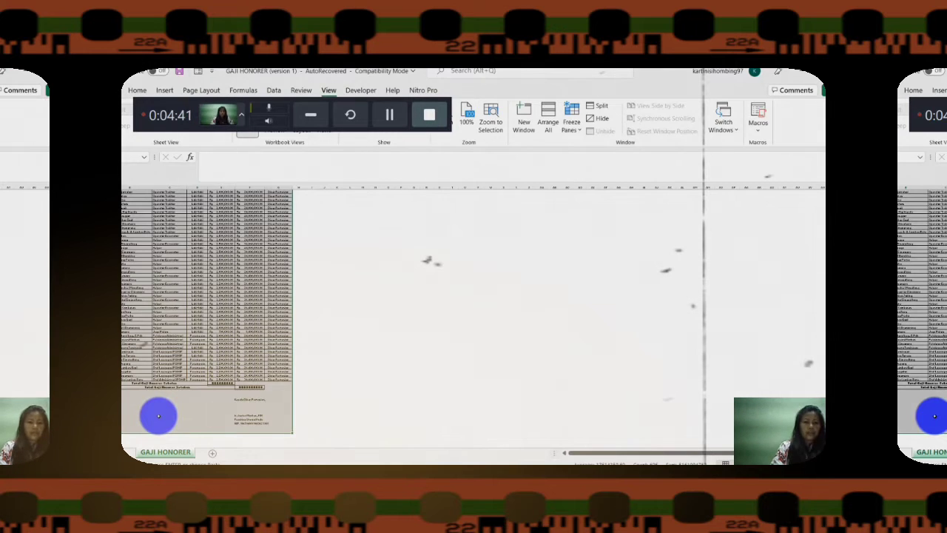
click(547, 481)
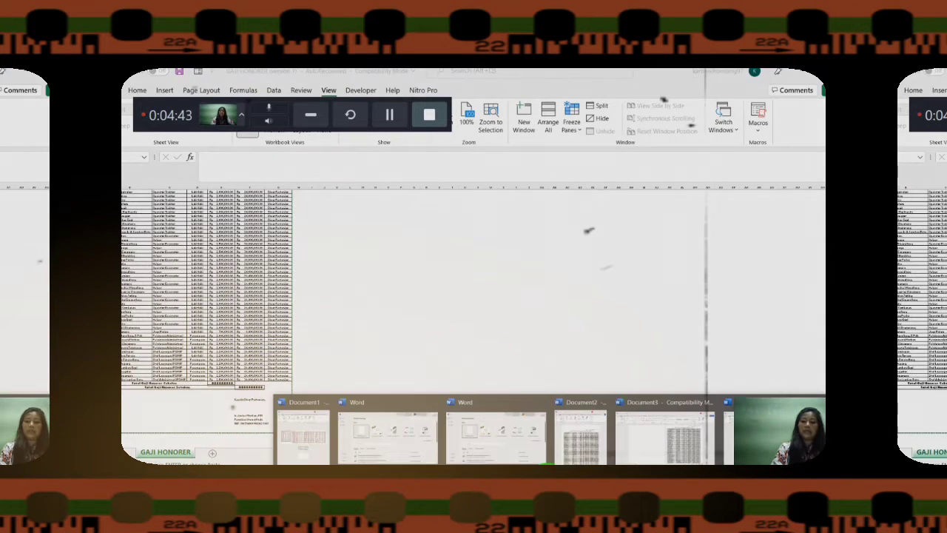
click(755, 433)
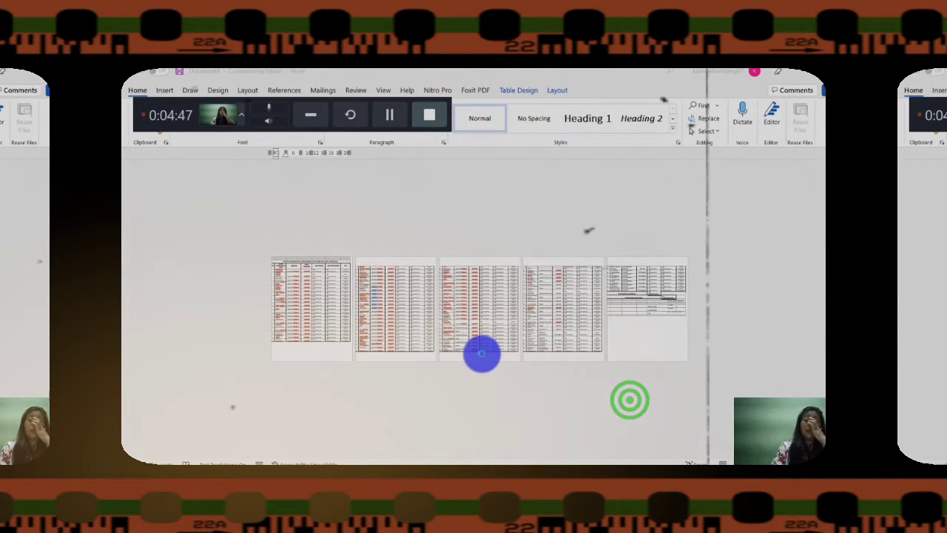
- Create a new blank Word document for a second version of the table
key(ctrl+n)
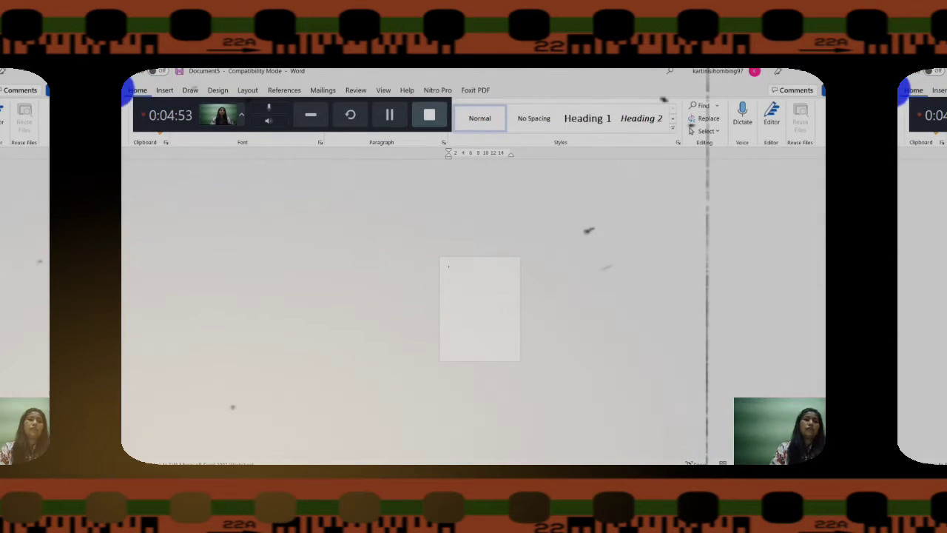
click(139, 93)
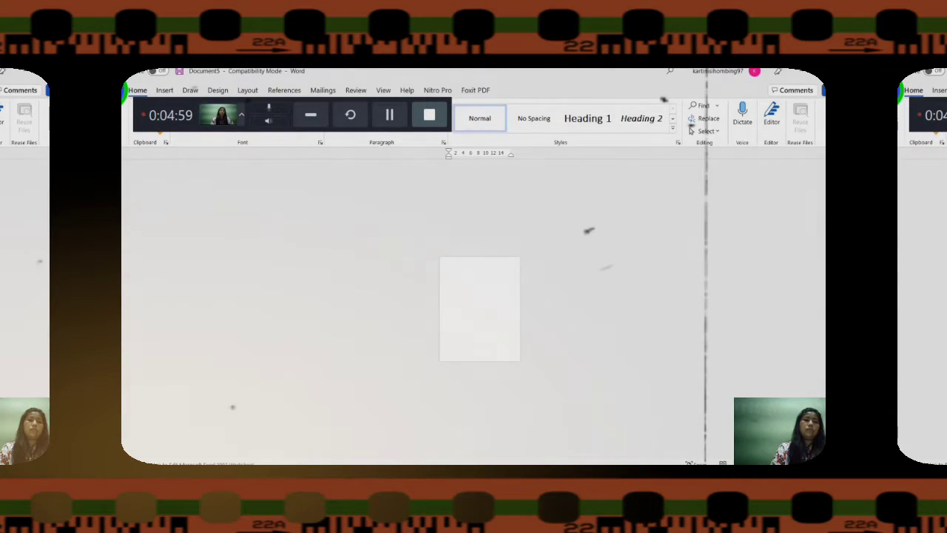
click(125, 89)
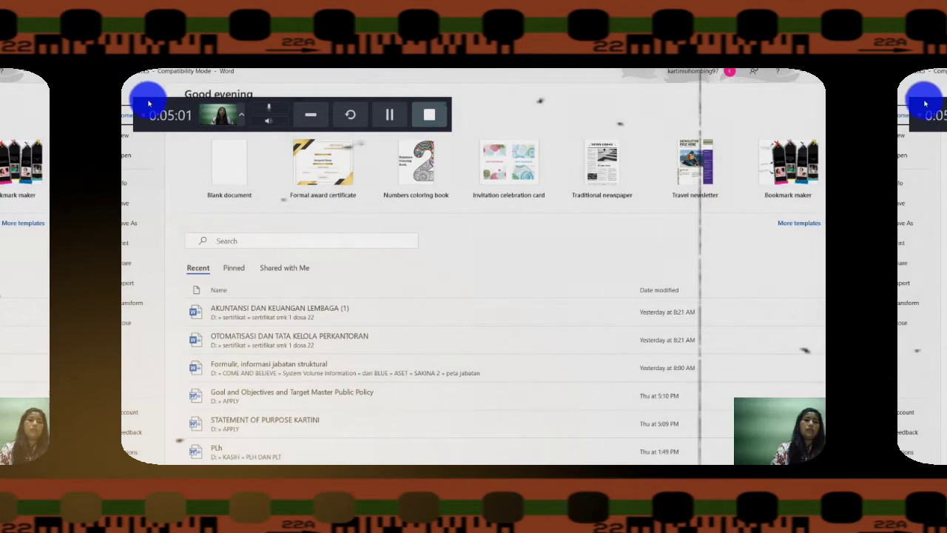
drag(148, 104, 205, 97)
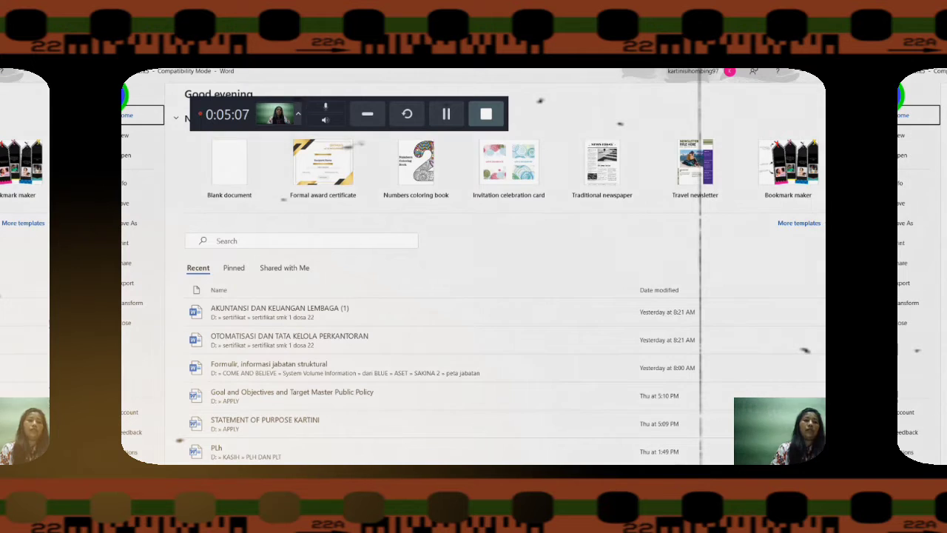
click(111, 96)
click(111, 94)
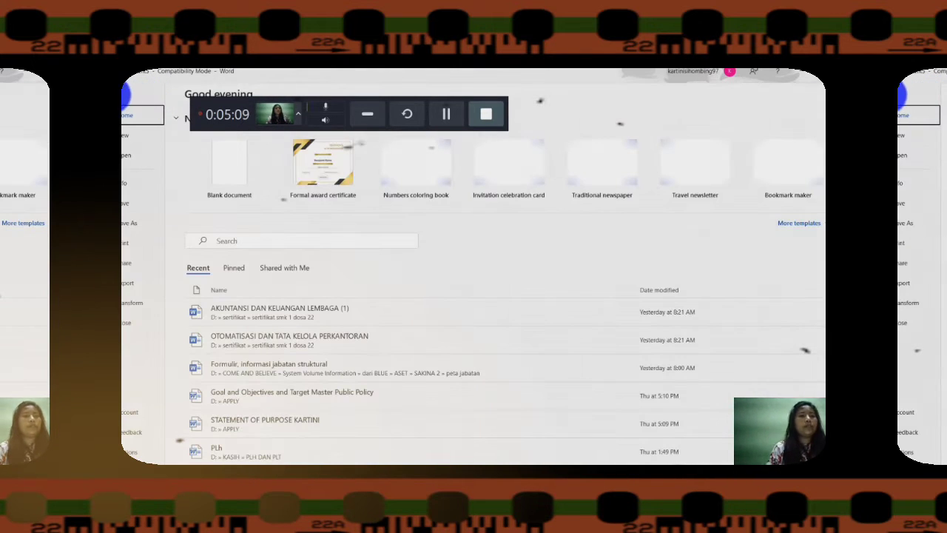
click(113, 94)
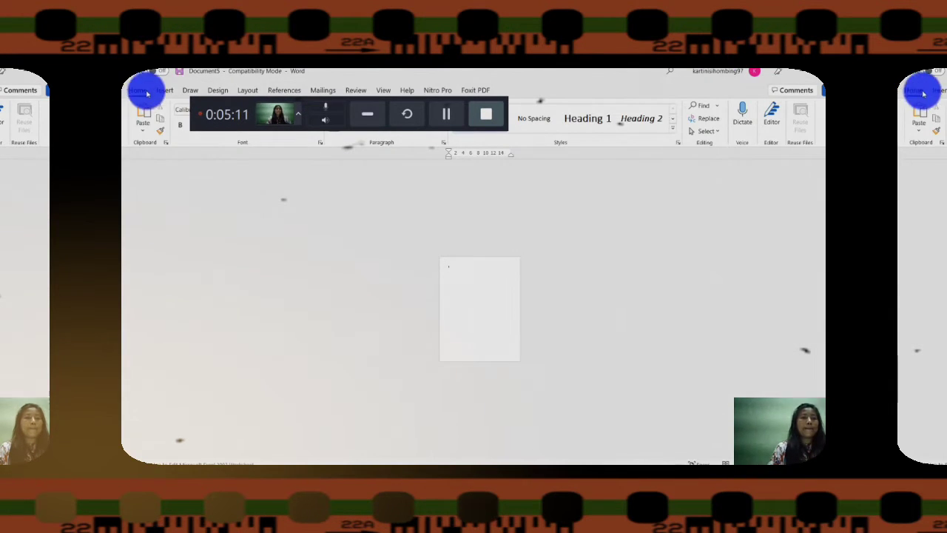
- Paste the copied salary table with Paste Special as a Microsoft Excel 2003 Worksheet Object
click(140, 133)
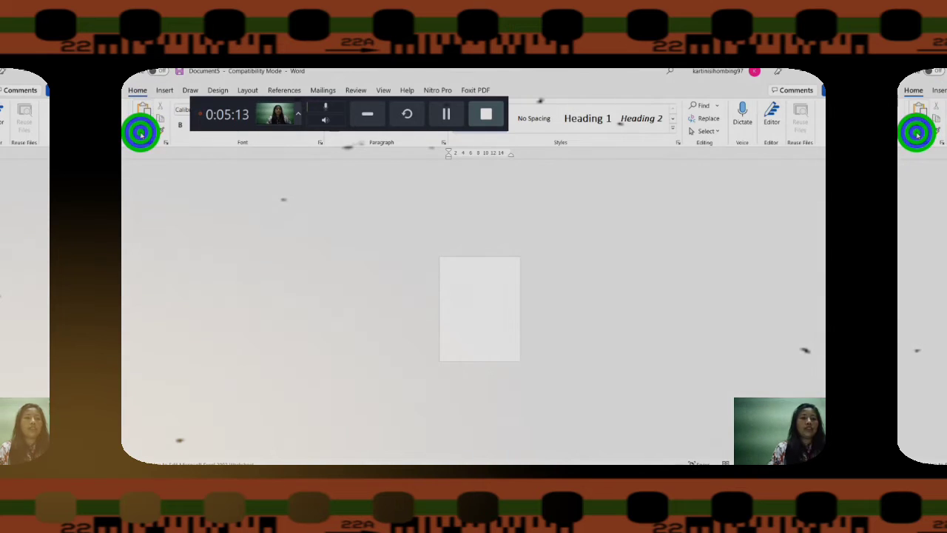
click(172, 176)
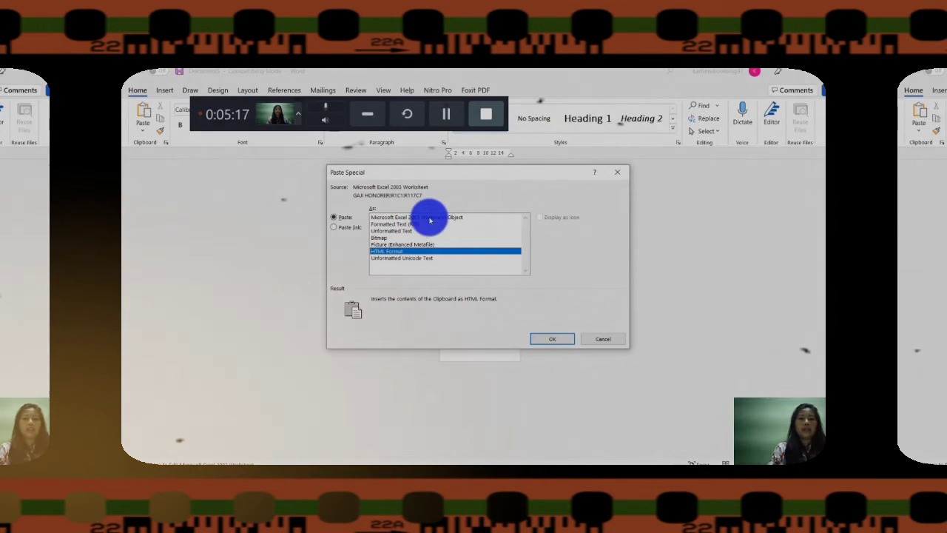
click(430, 218)
click(552, 340)
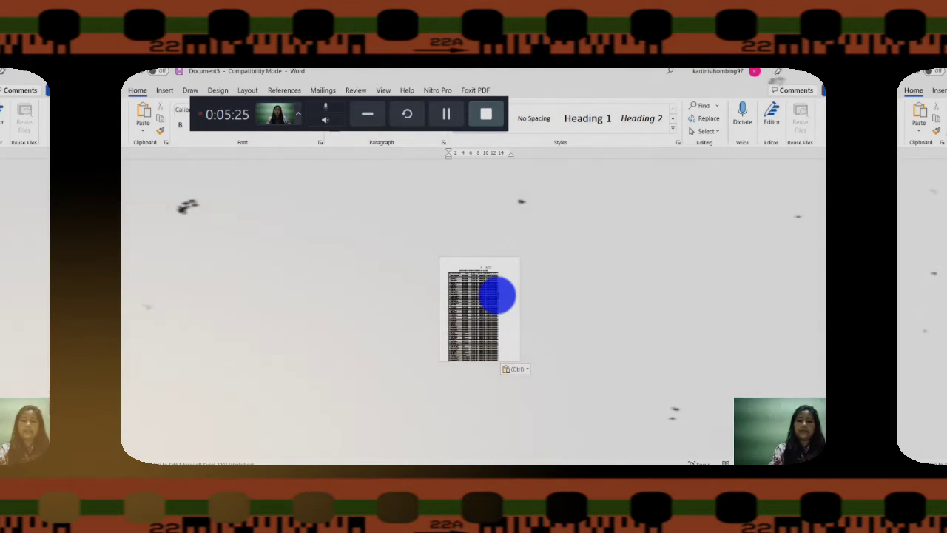
key(ctrl)
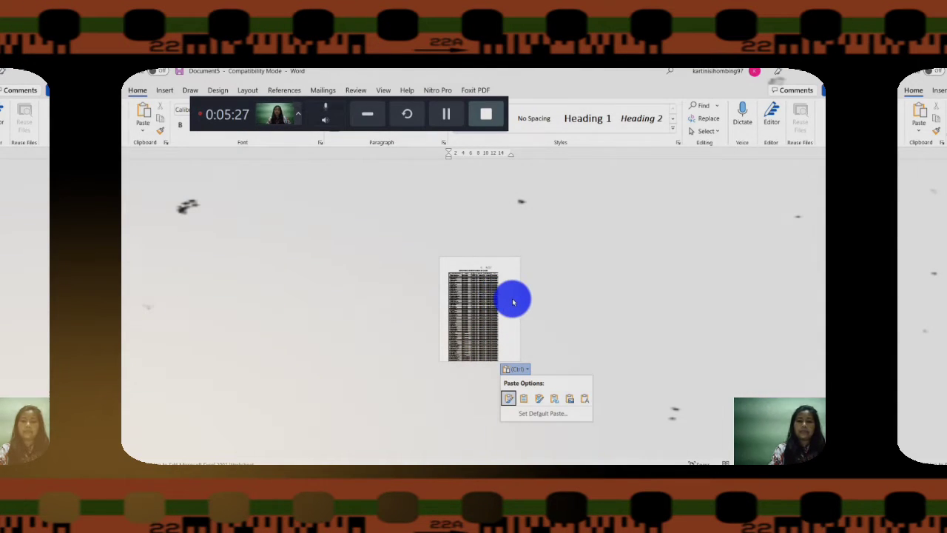
click(584, 315)
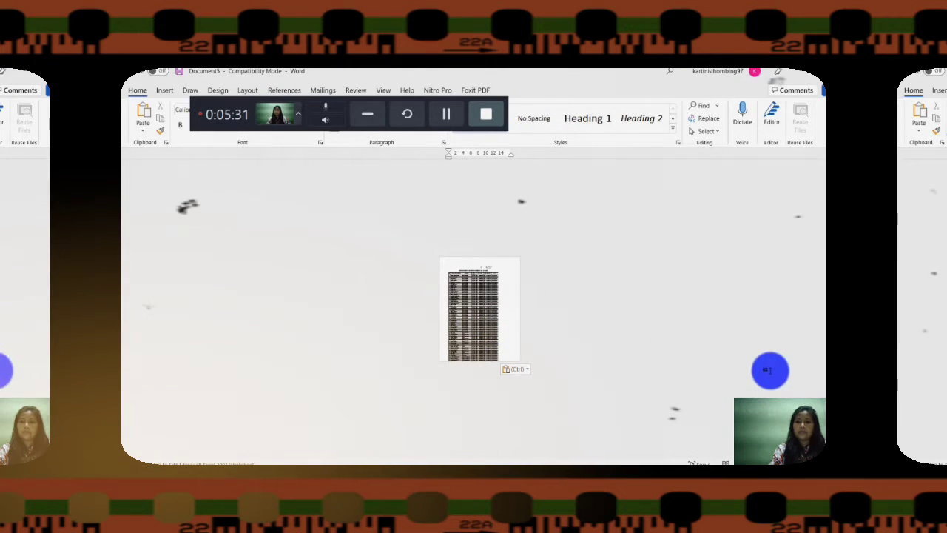
key(ctrl)
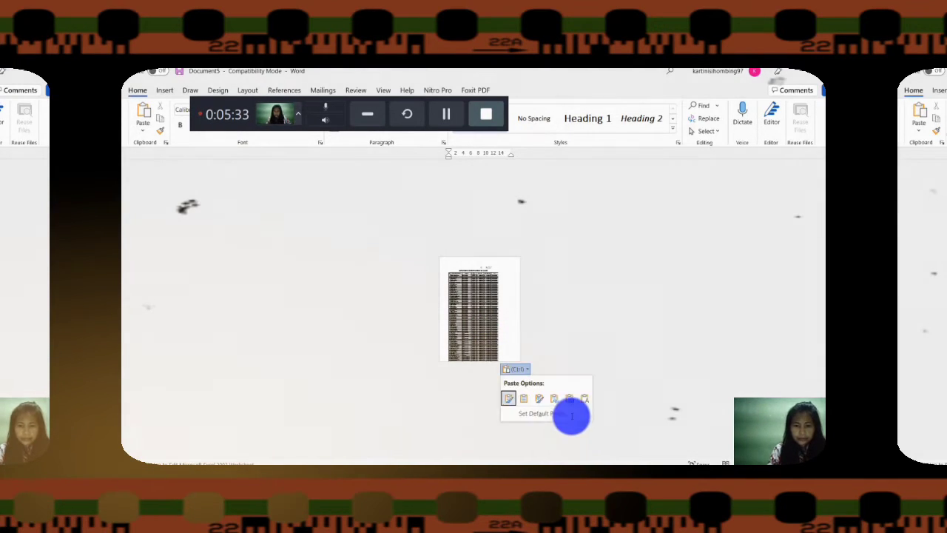
click(443, 197)
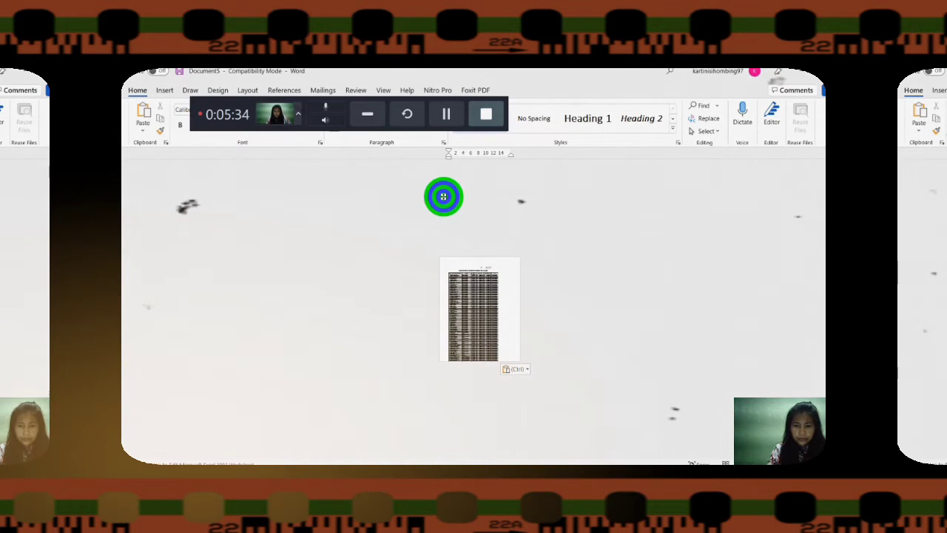
click(570, 297)
- Widen the embedded worksheet object to the page's right margin and hide the white space between pages
click(476, 310)
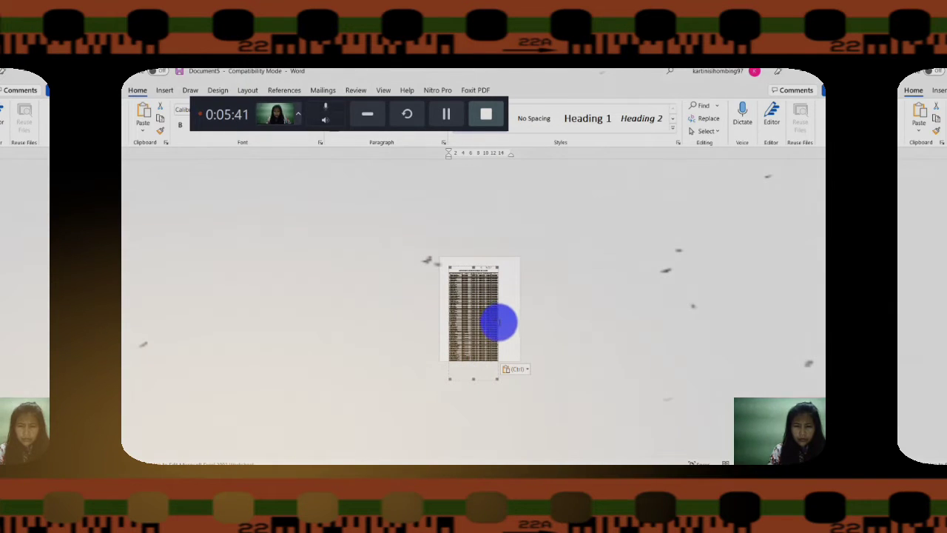
click(496, 322)
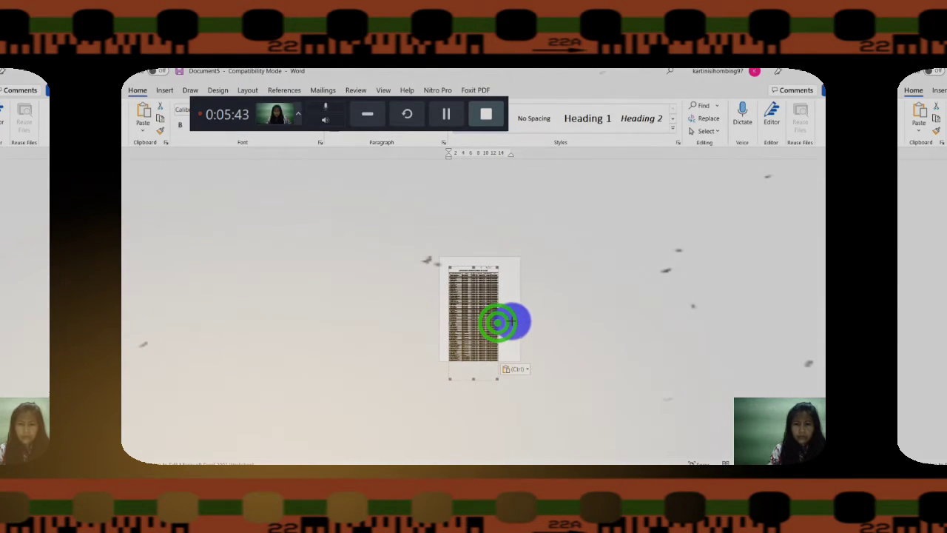
drag(513, 320, 511, 318)
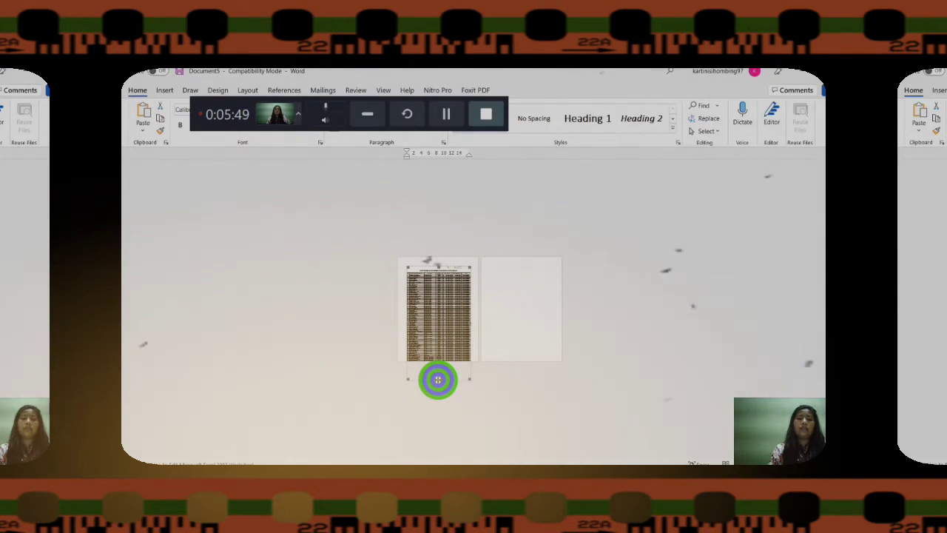
double_click(438, 379)
click(479, 290)
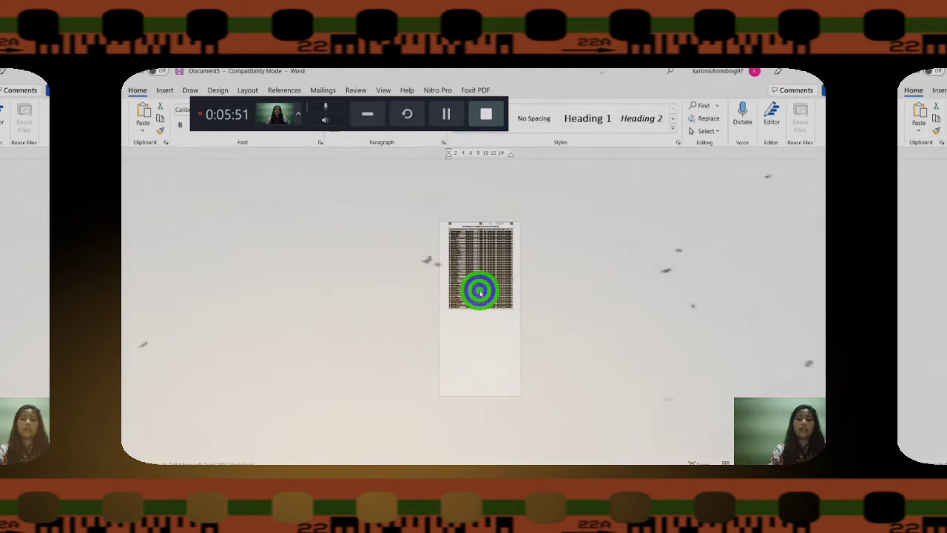
double_click(479, 290)
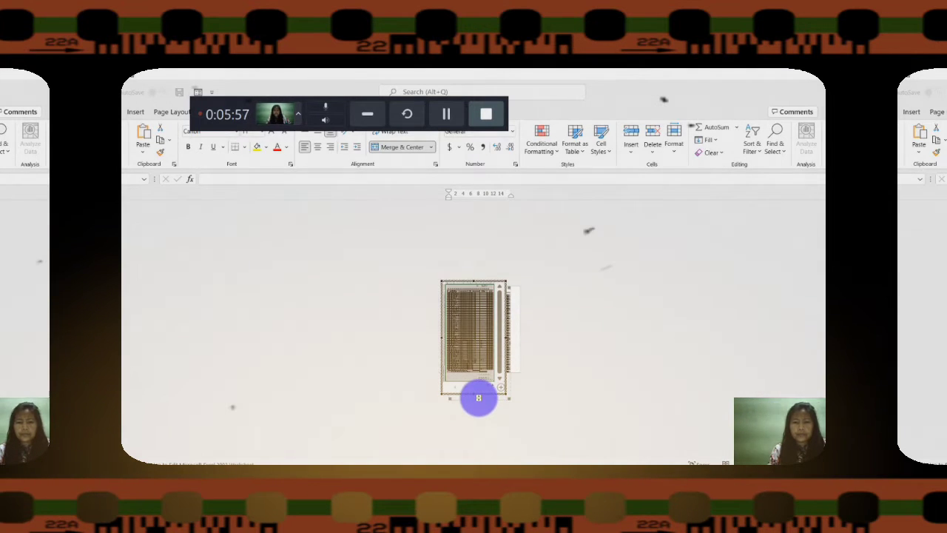
click(580, 398)
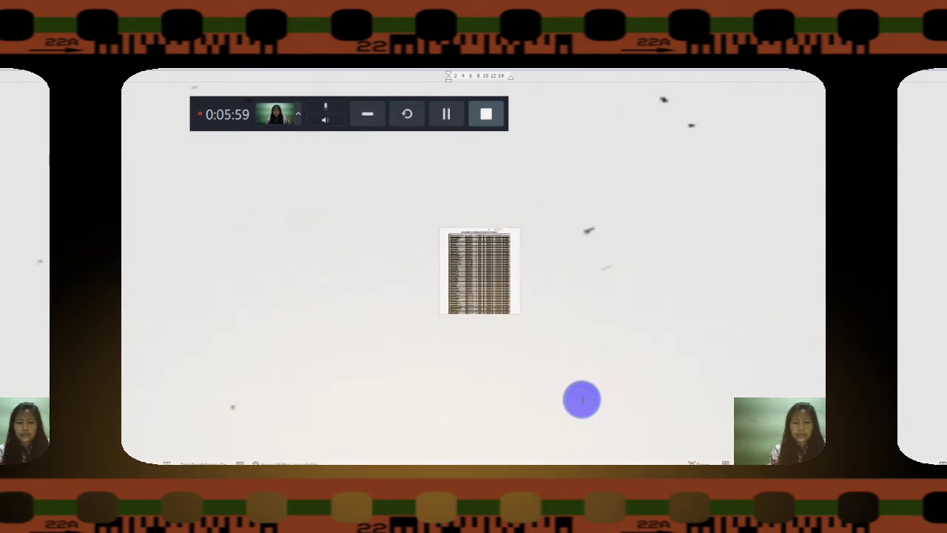
click(490, 291)
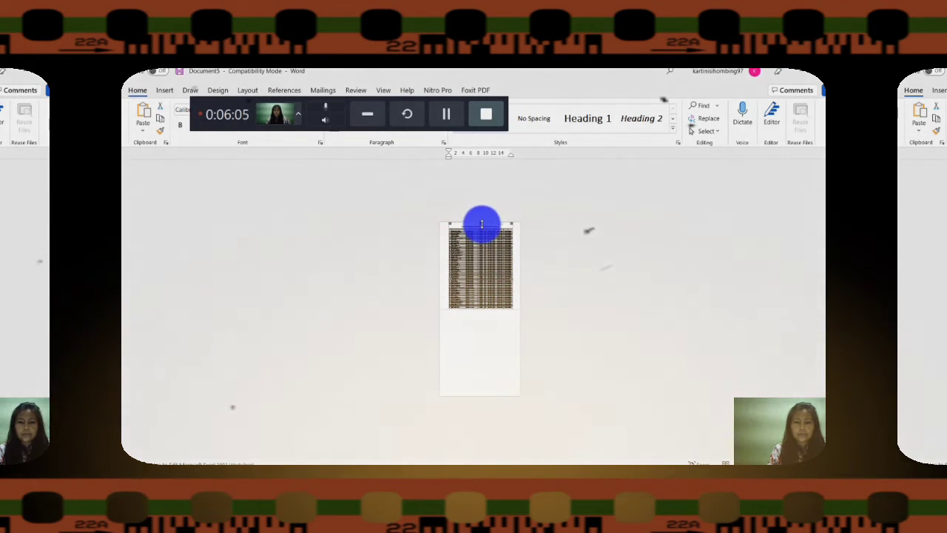
- Shrink the embedded worksheet object from its upper-left corner until it fits on one page, and widen it to the right margin
click(482, 223)
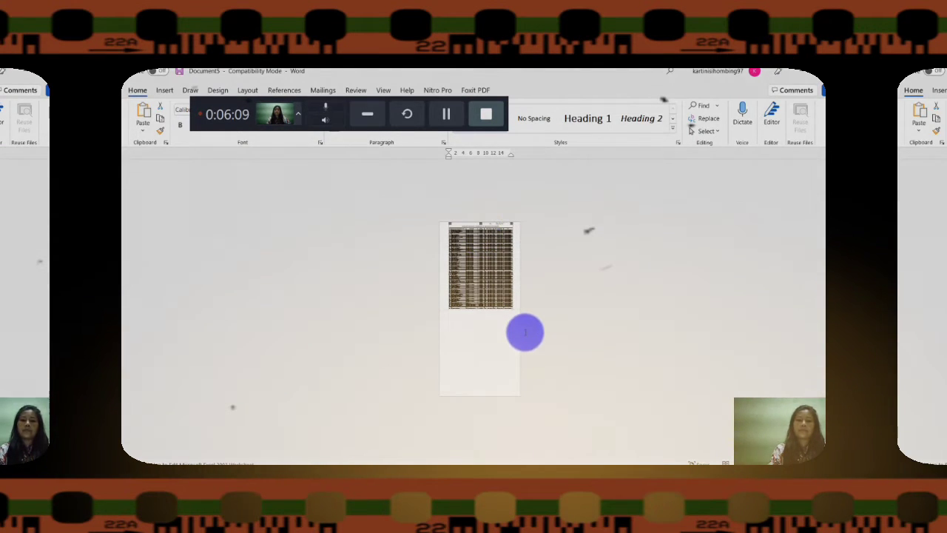
drag(448, 222, 463, 233)
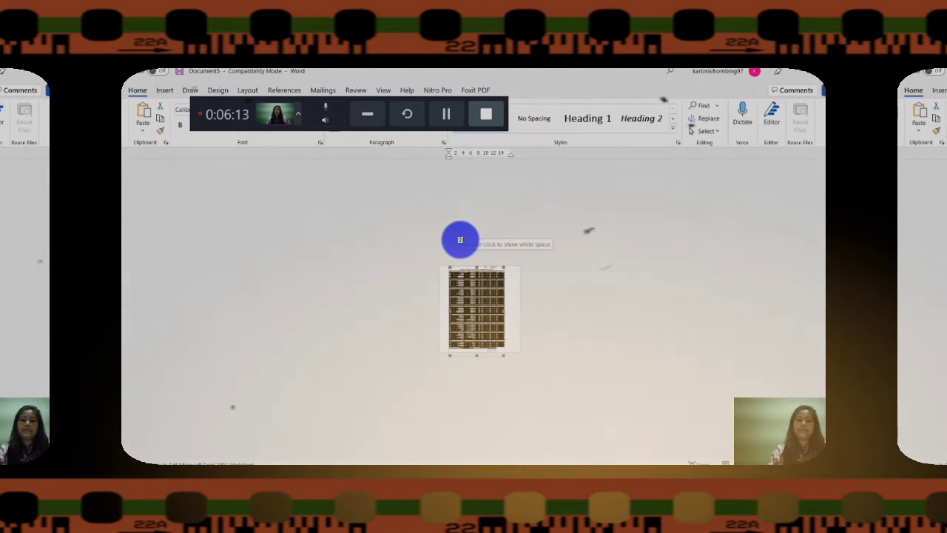
click(449, 267)
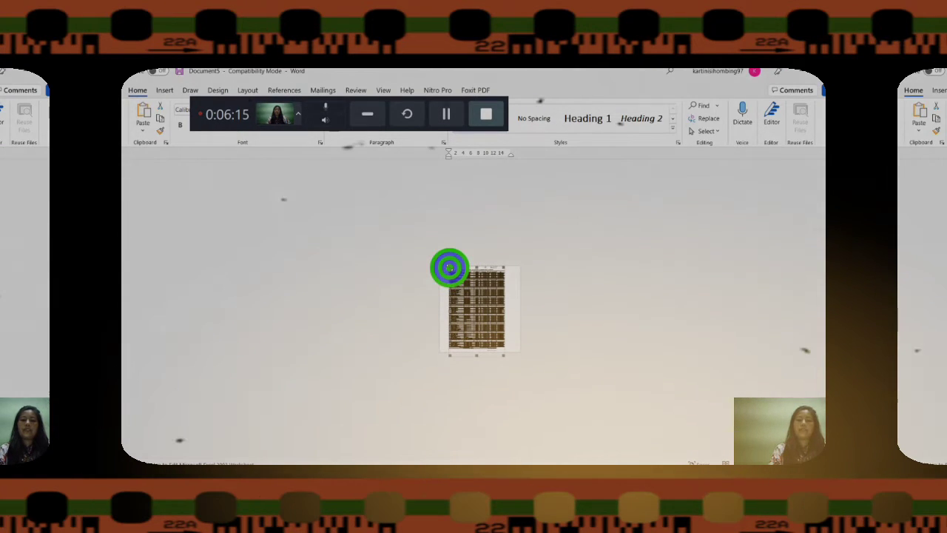
drag(451, 270, 459, 274)
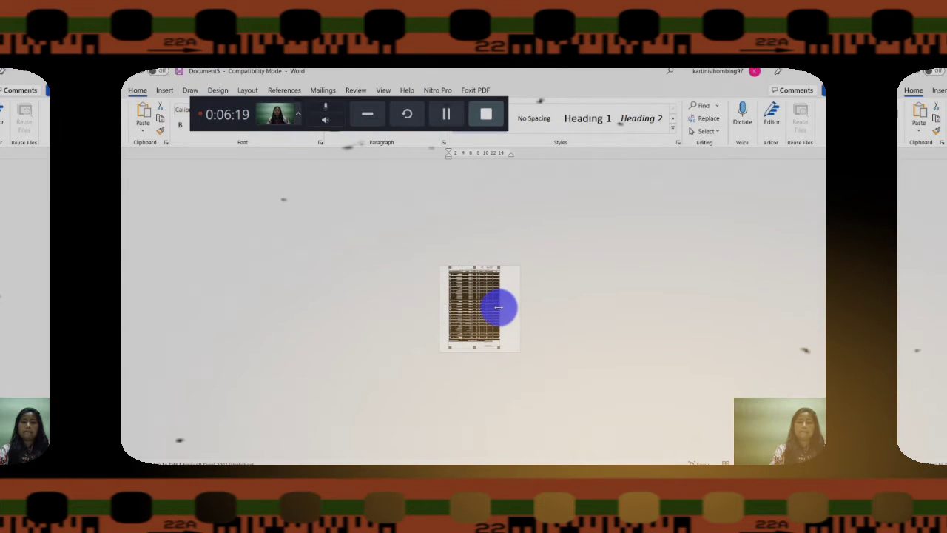
drag(499, 307, 510, 307)
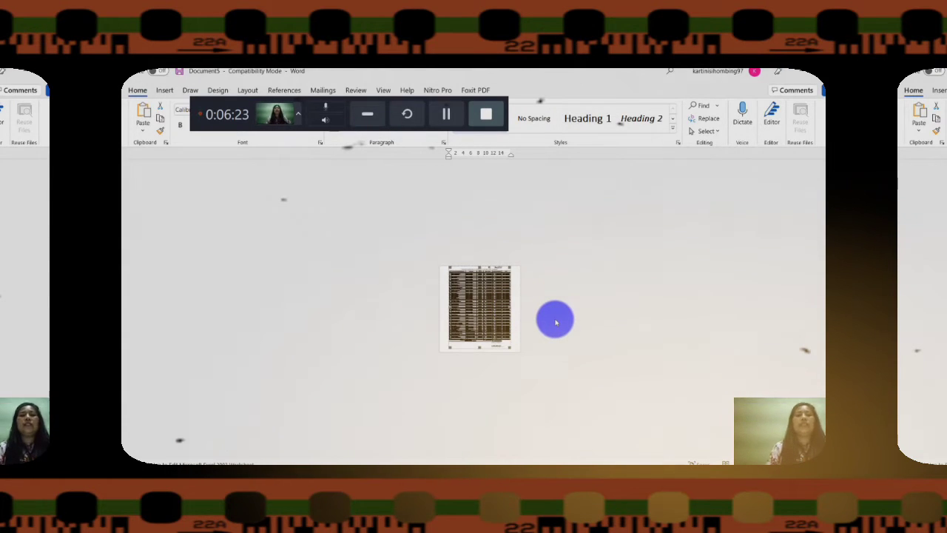
- Set the document zoom to 100% and examine the resized table from its heading down to the signature block
click(383, 90)
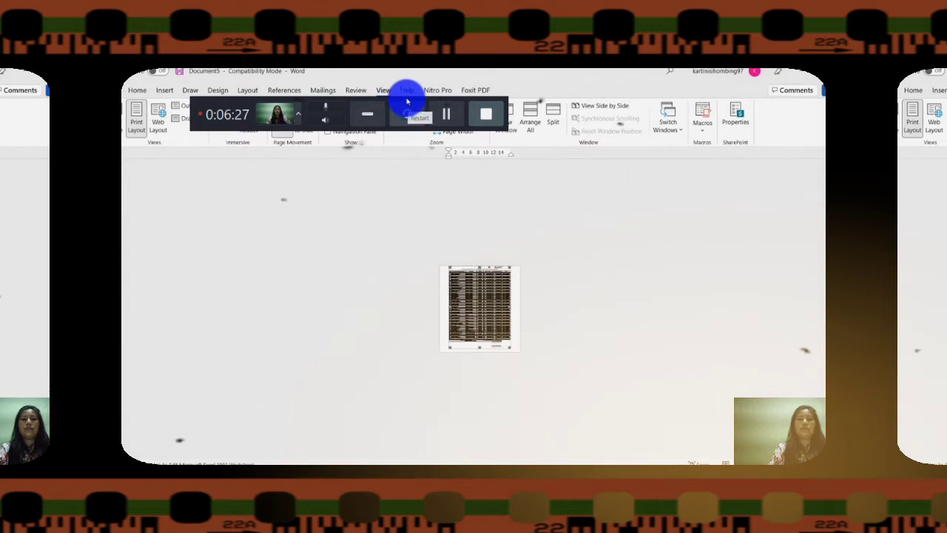
drag(406, 97, 411, 63)
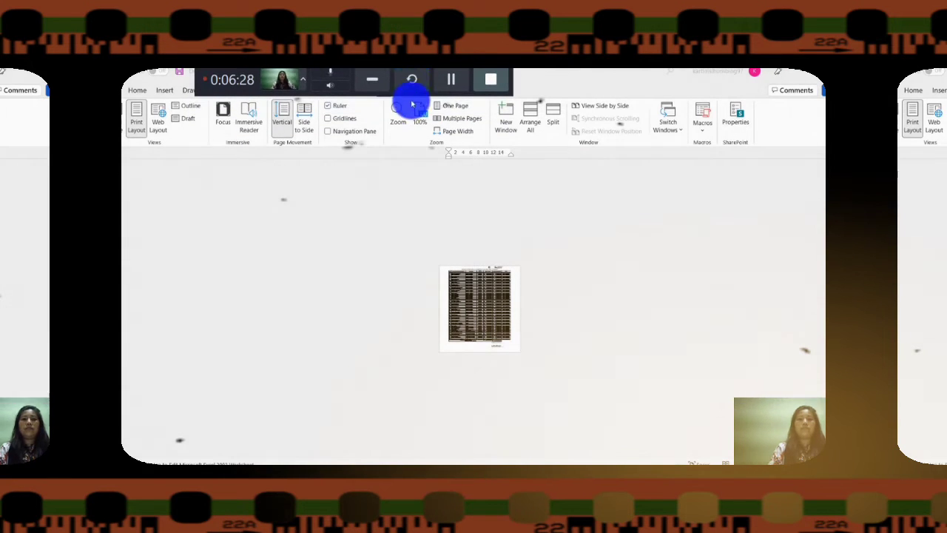
click(421, 120)
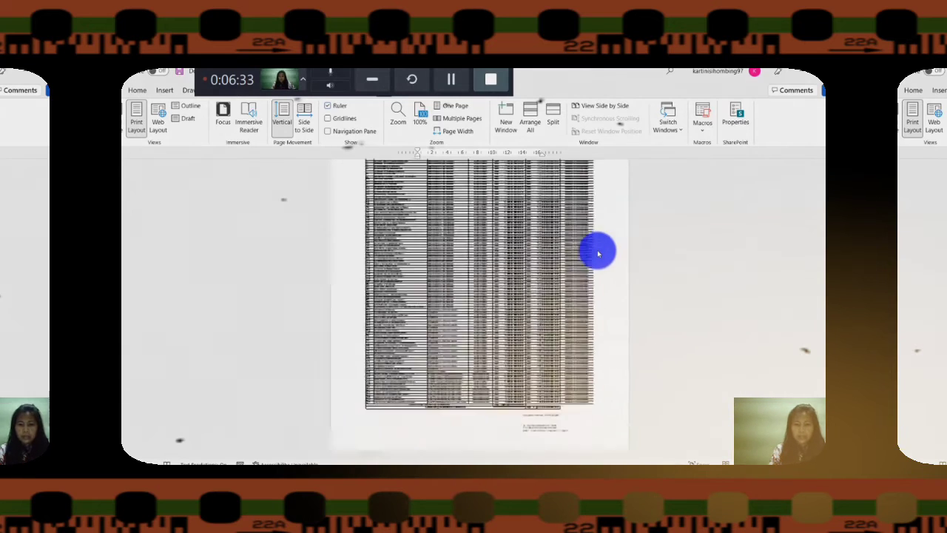
scroll(598, 253, up, 2)
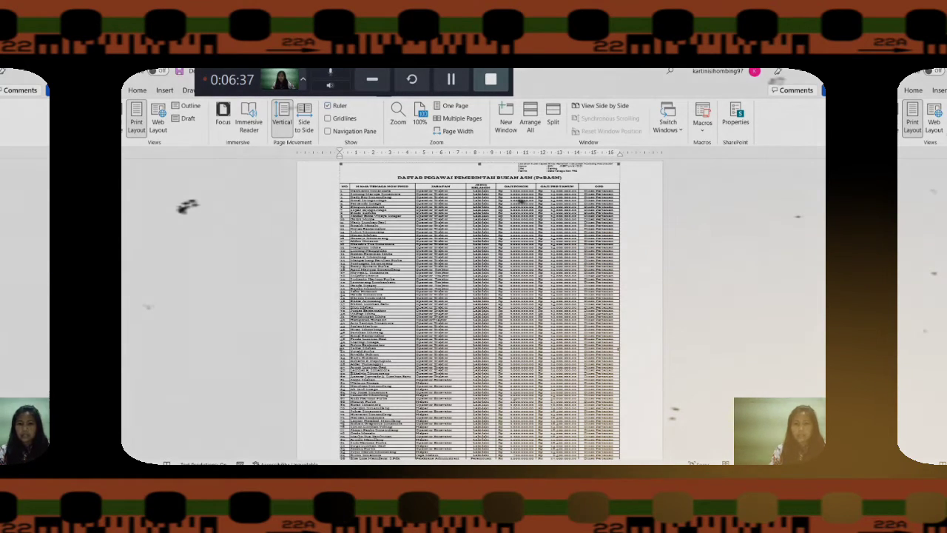
scroll(479, 310, down, 3)
scroll(479, 309, up, 3)
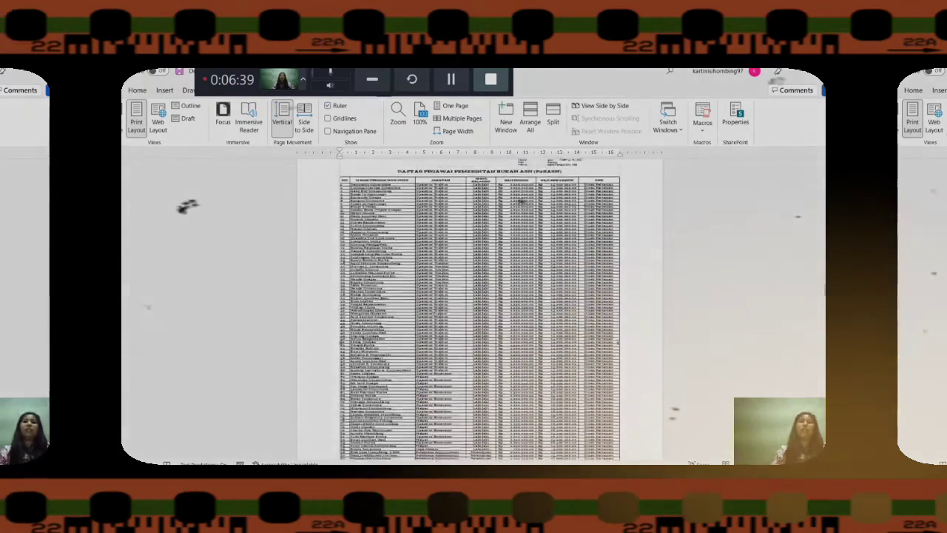
drag(842, 290, 820, 154)
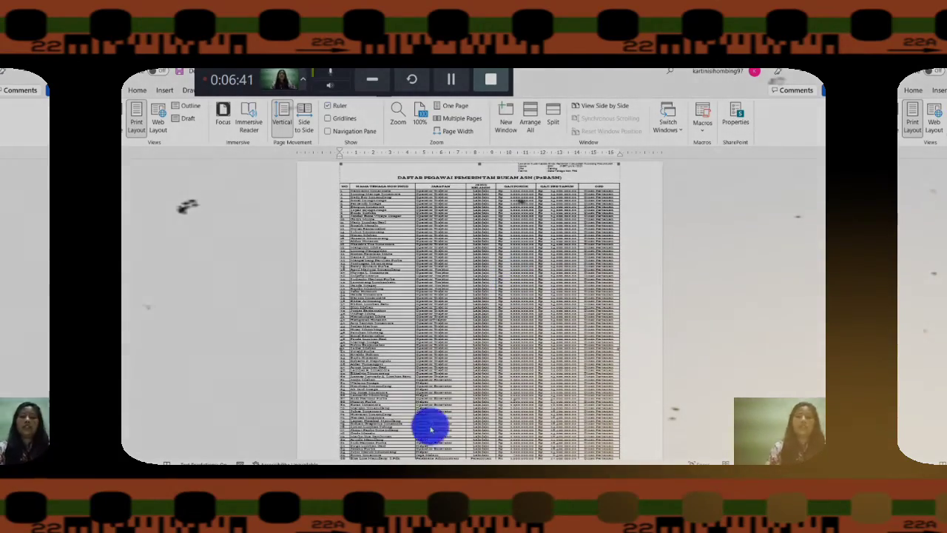
- Switch to the Excel workbook and examine the Paste Special options for the copied salary table without applying any
click(488, 459)
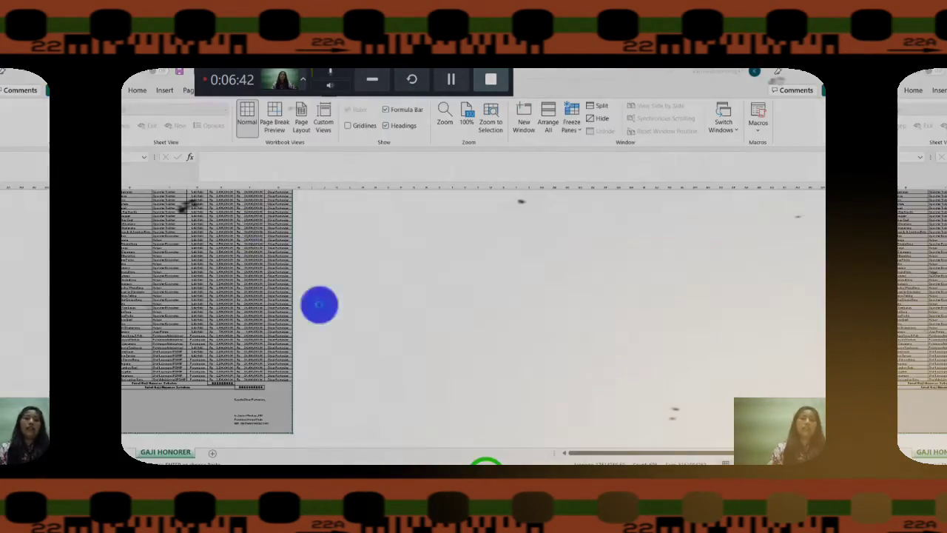
click(141, 89)
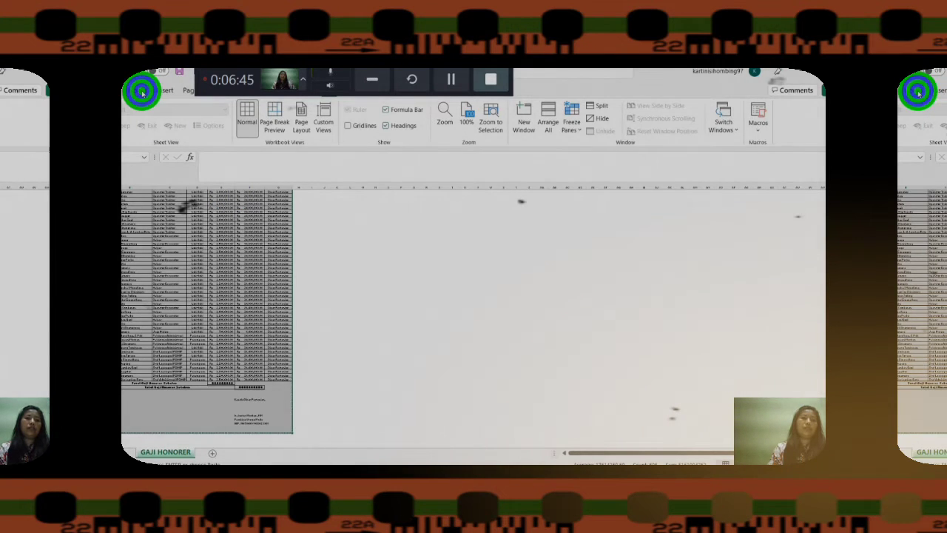
click(142, 130)
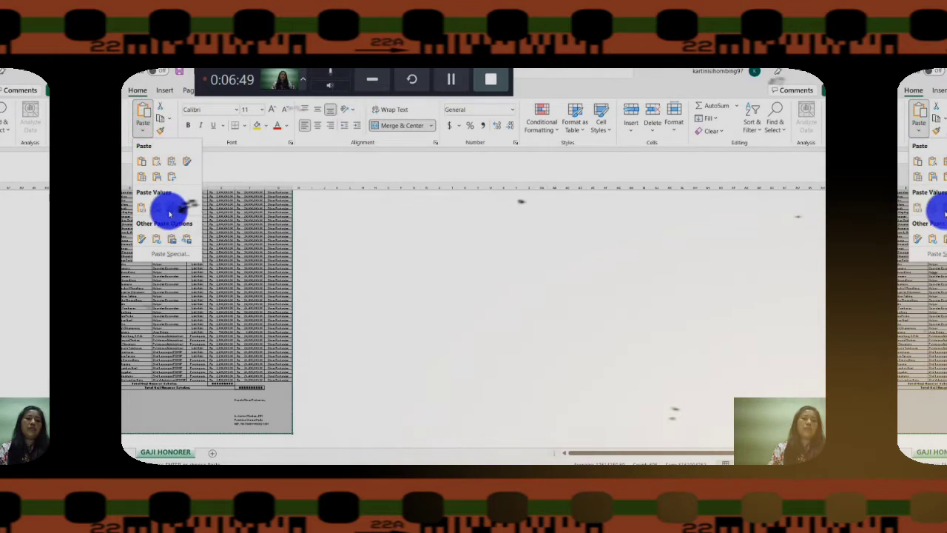
click(162, 258)
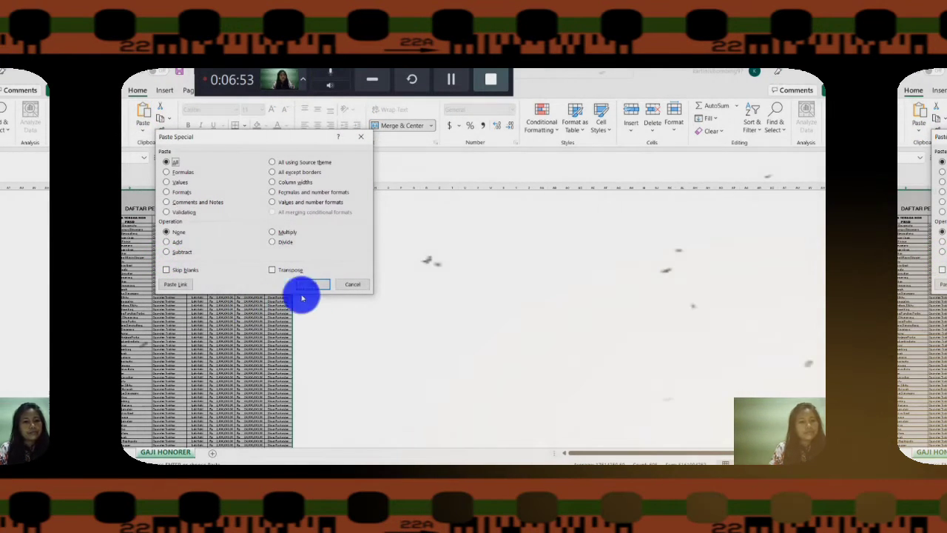
click(353, 286)
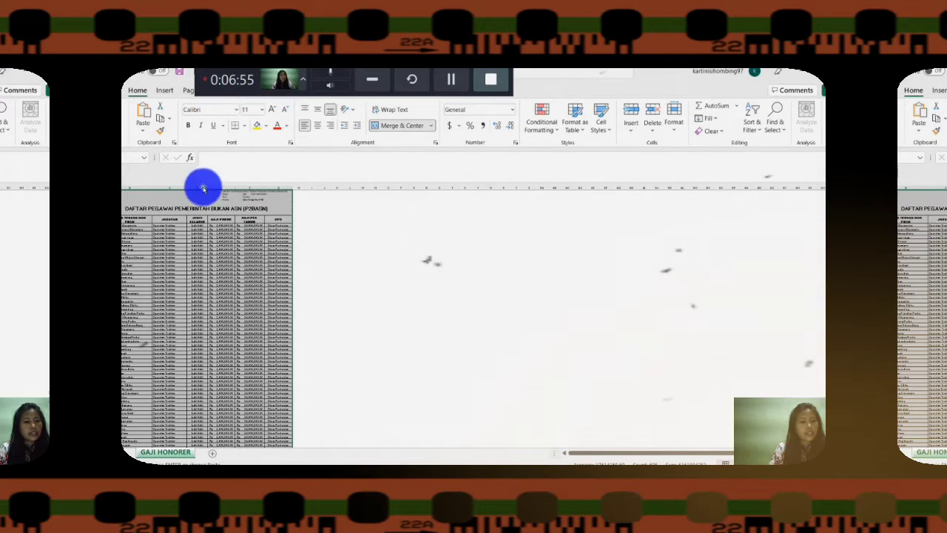
click(143, 132)
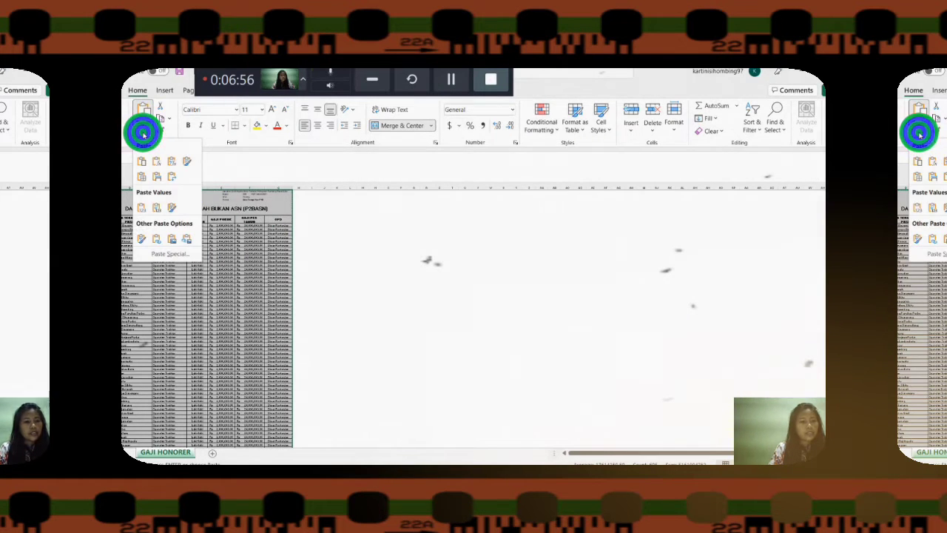
click(174, 255)
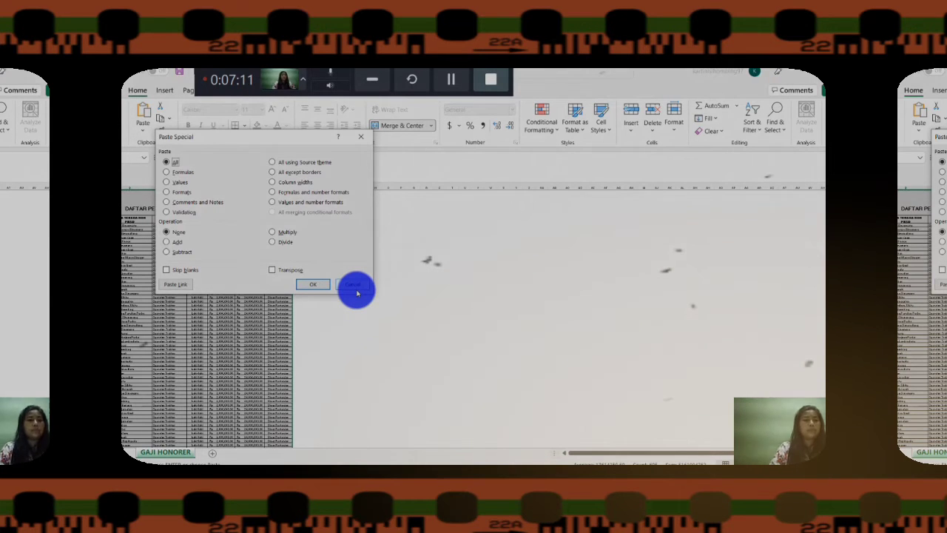
click(355, 285)
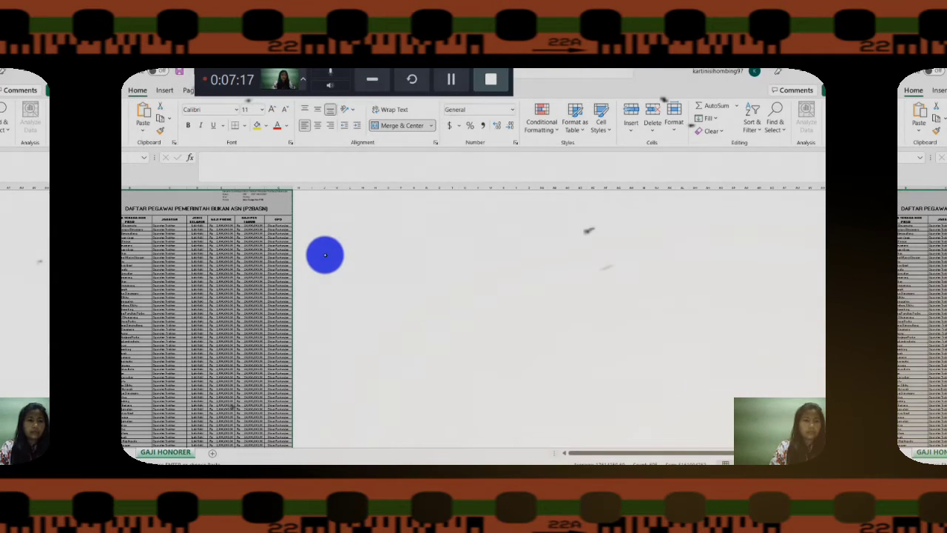
- Try the Paste and Paste Values options on the copied salary table in the GAJI HONORER sheet
click(145, 130)
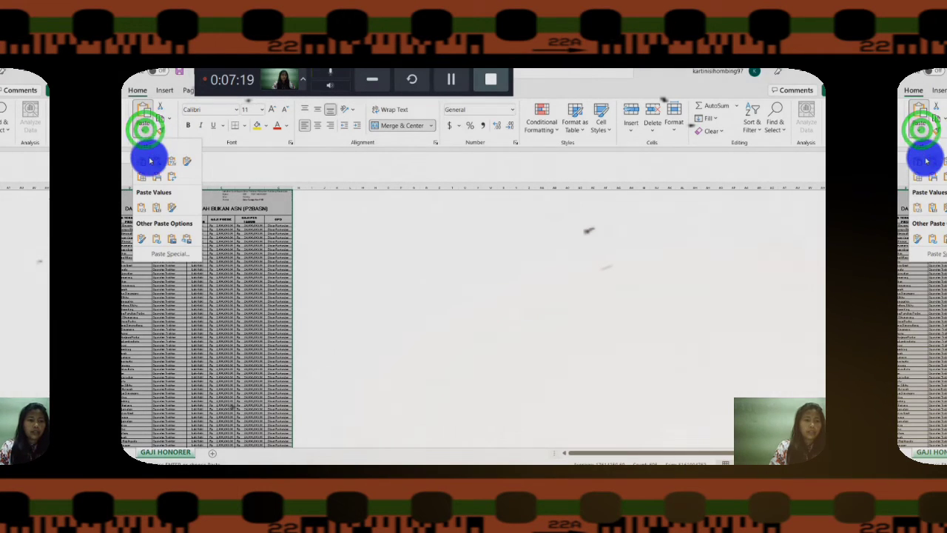
click(144, 162)
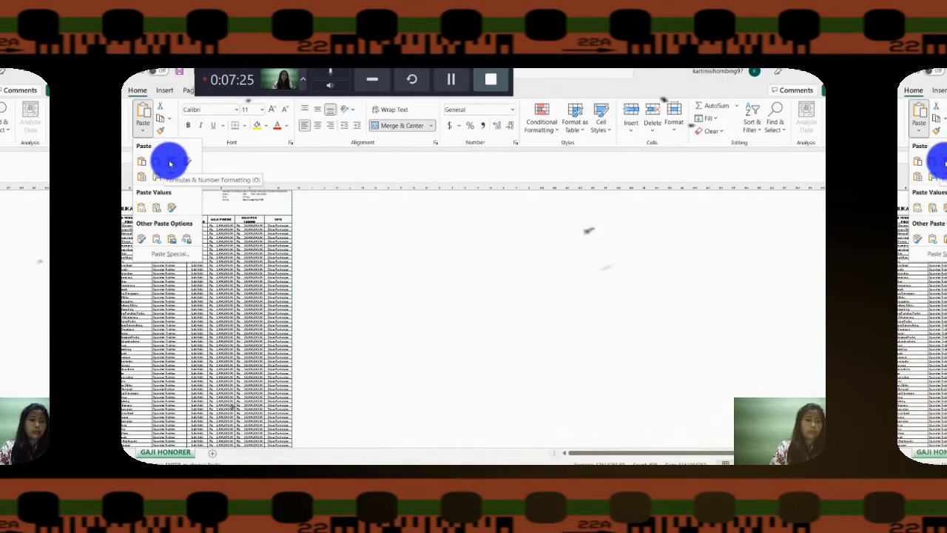
click(141, 207)
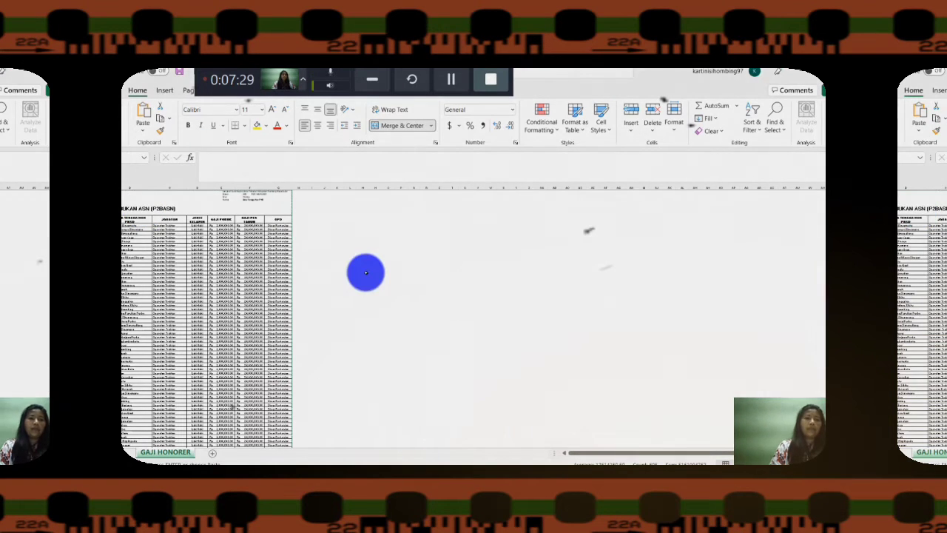
click(391, 304)
- Switch to the Word document holding the embedded worksheet object and delete that object from the page
click(547, 480)
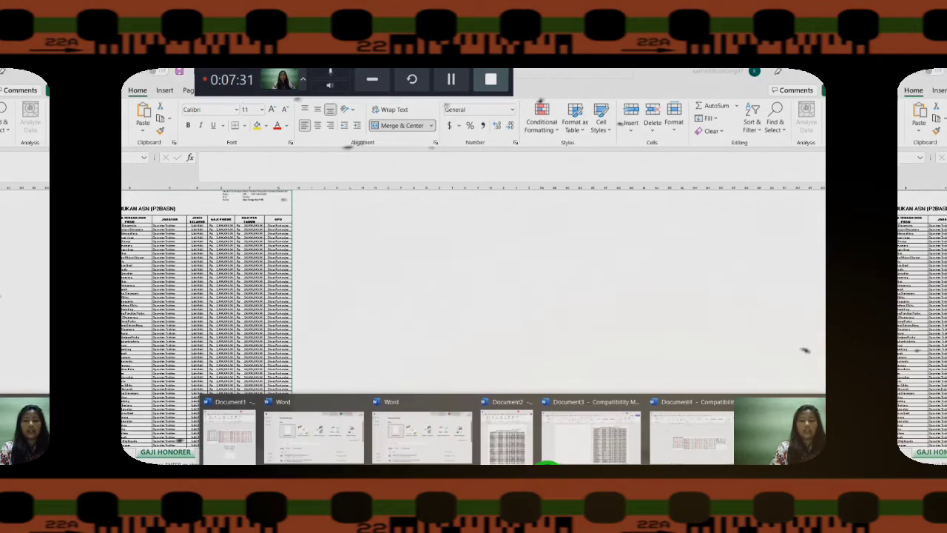
click(656, 429)
click(658, 365)
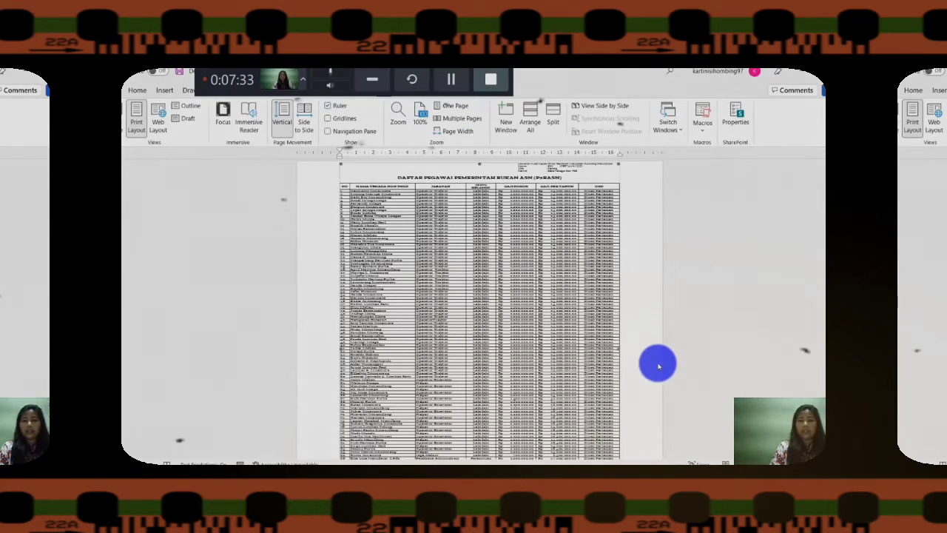
key(Delete)
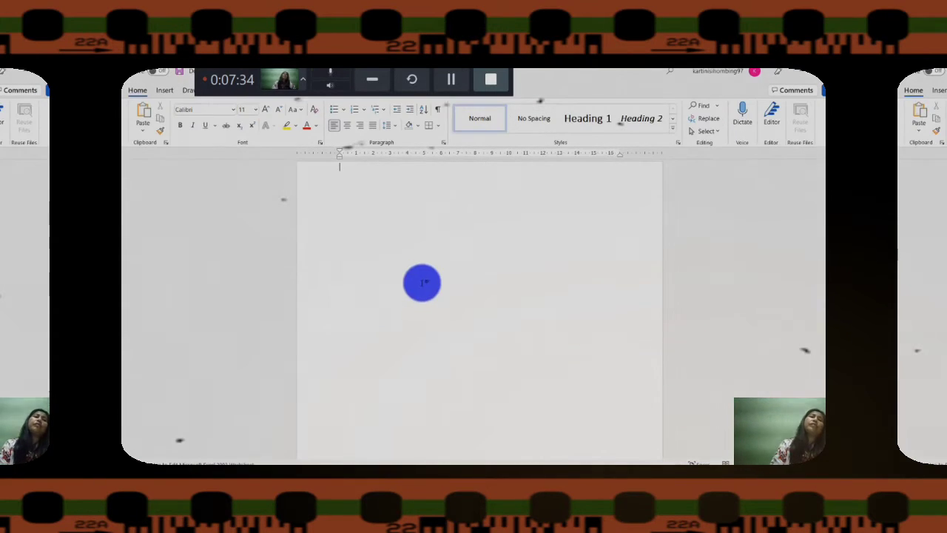
- Paste the copied salary table with Paste Special as Picture (Enhanced Metafile)
click(148, 132)
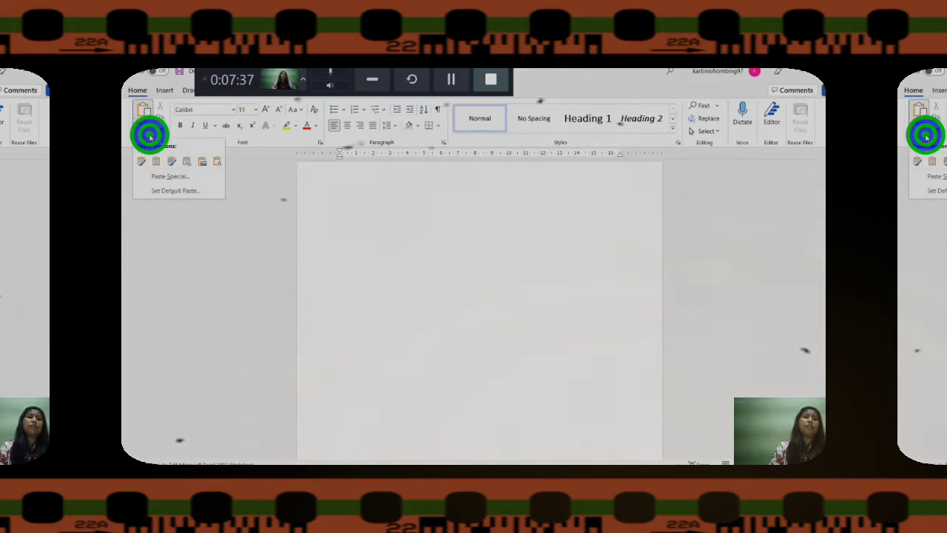
click(177, 175)
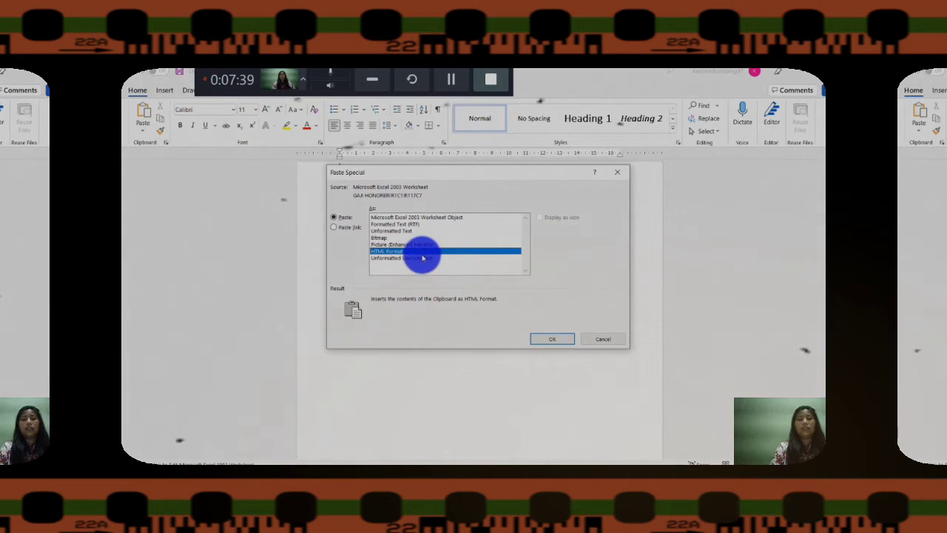
click(411, 245)
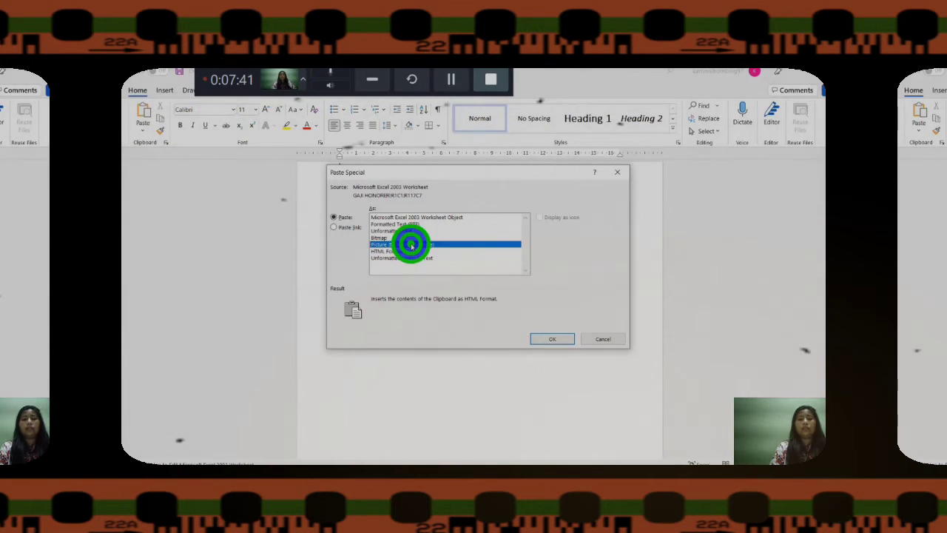
click(542, 336)
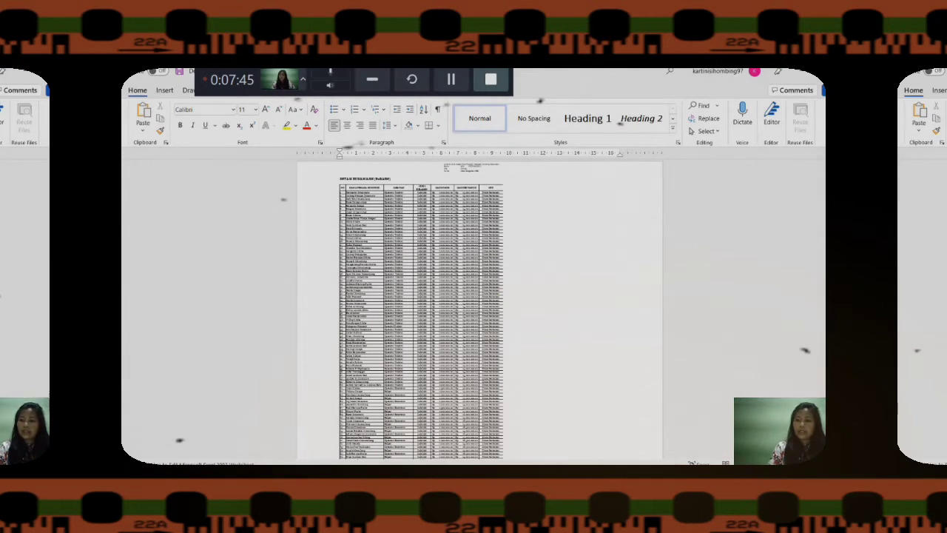
- Widen the pasted table picture to the page's right margin and check it from top to bottom
scroll(504, 265, down, 5)
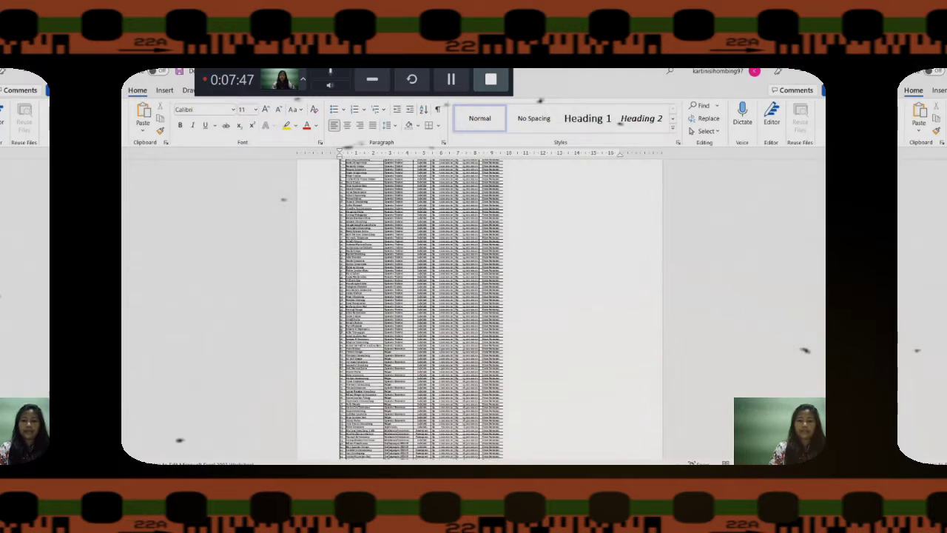
click(504, 265)
click(492, 266)
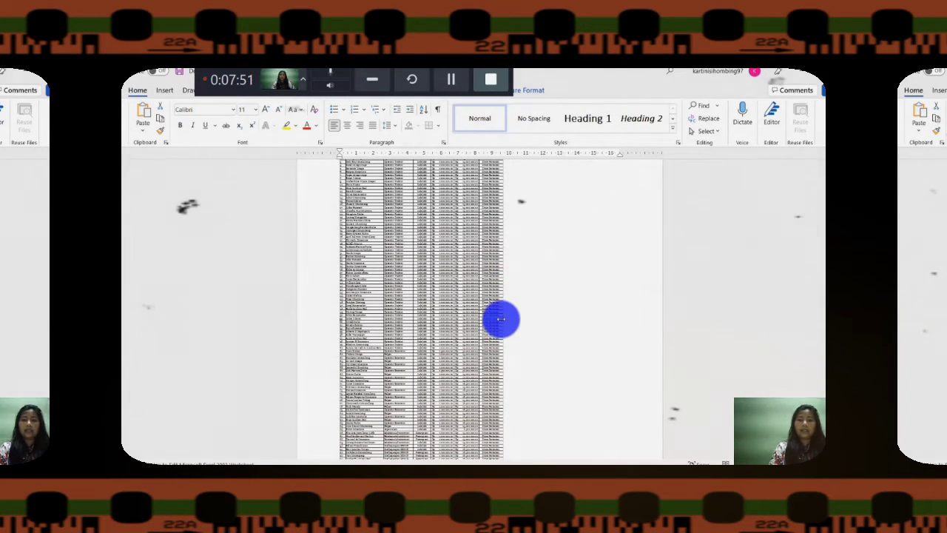
drag(500, 319, 621, 322)
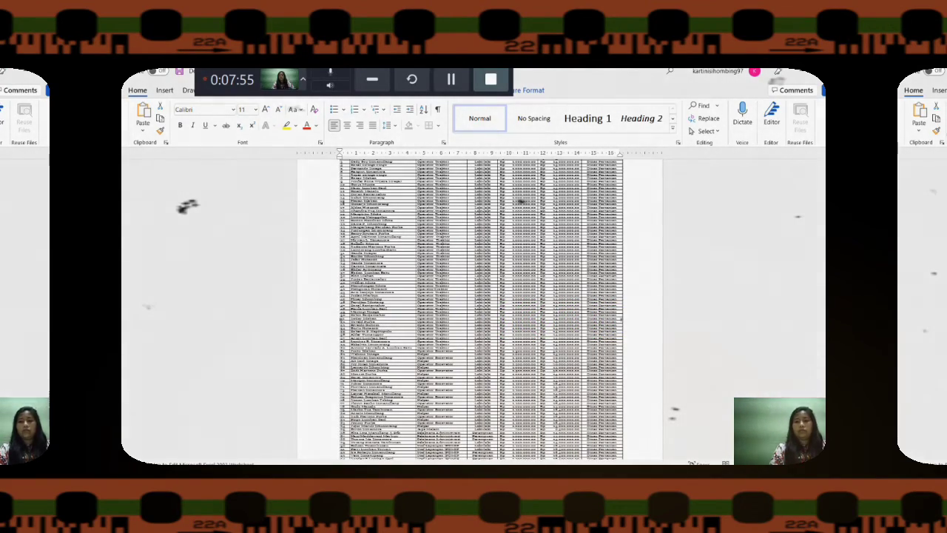
scroll(480, 308, down, 3)
scroll(481, 309, up, 5)
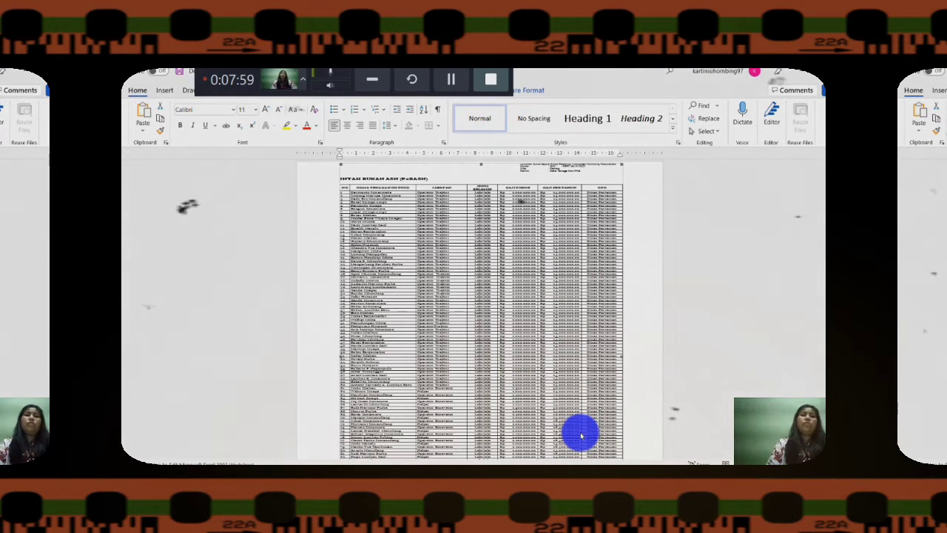
- Delete the table picture and paste the salary table as a linked Microsoft Excel 2003 Worksheet Object
key(Delete)
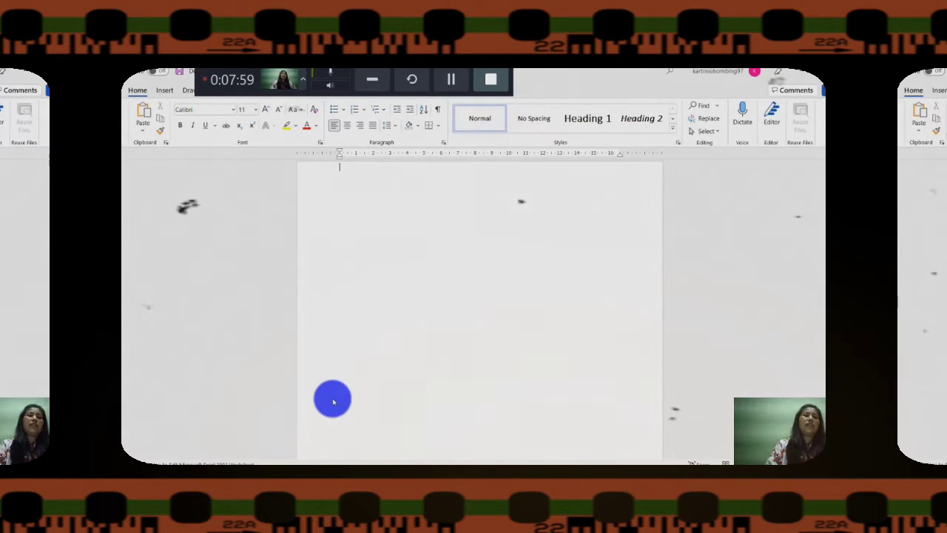
click(142, 131)
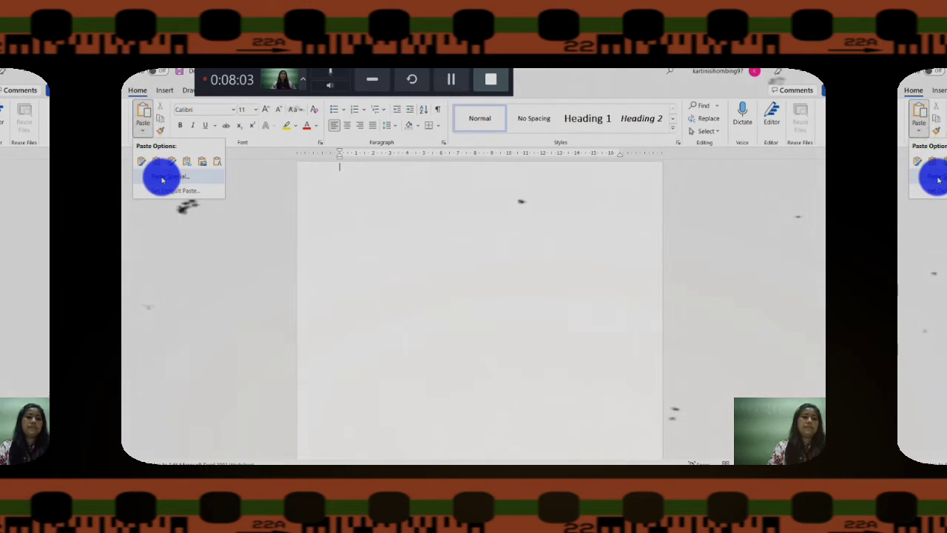
click(162, 179)
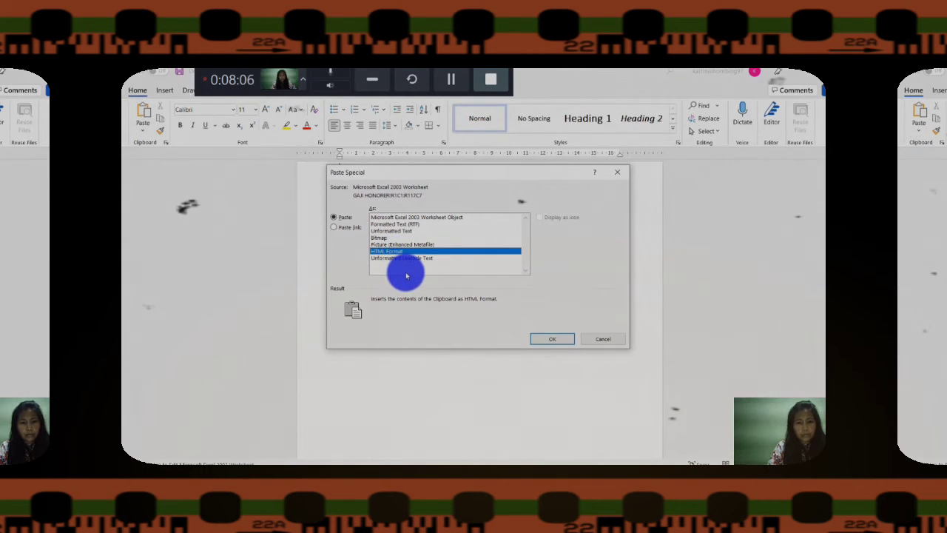
click(334, 227)
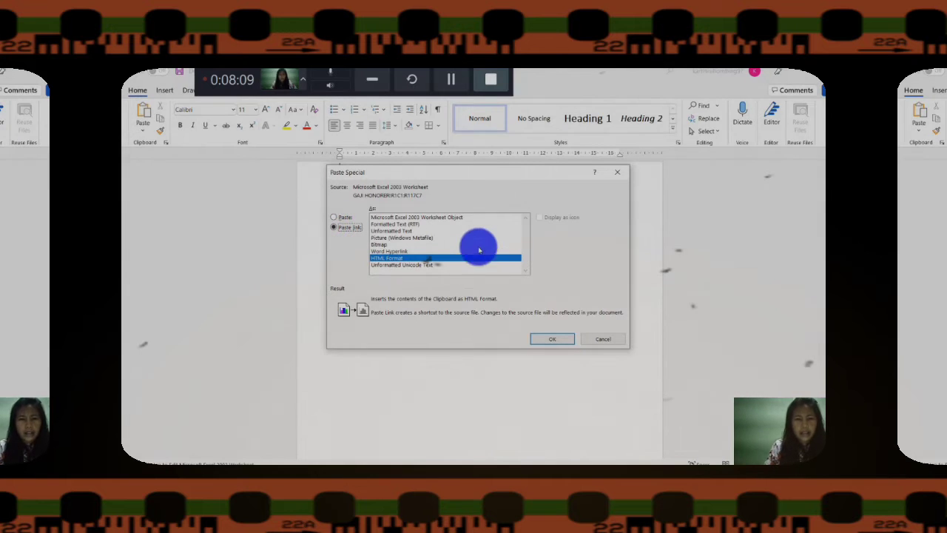
click(442, 215)
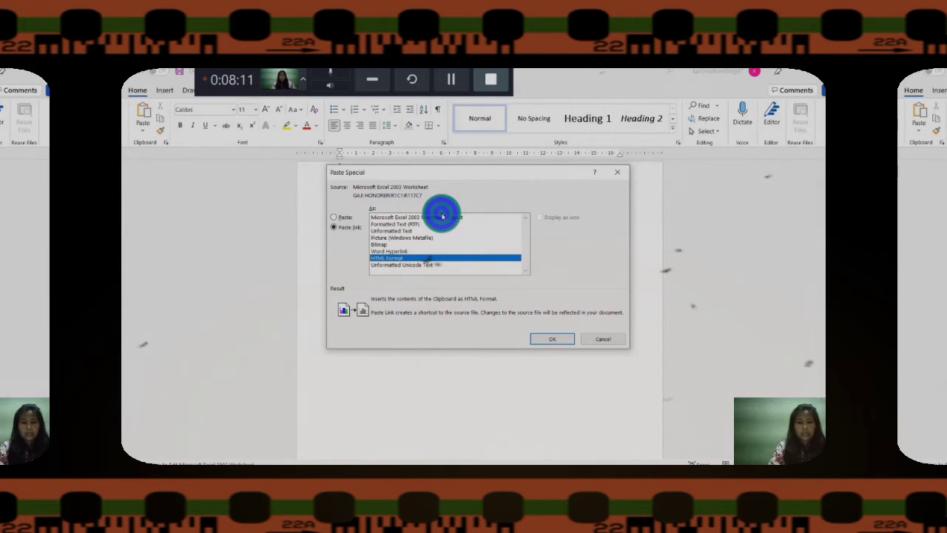
click(442, 216)
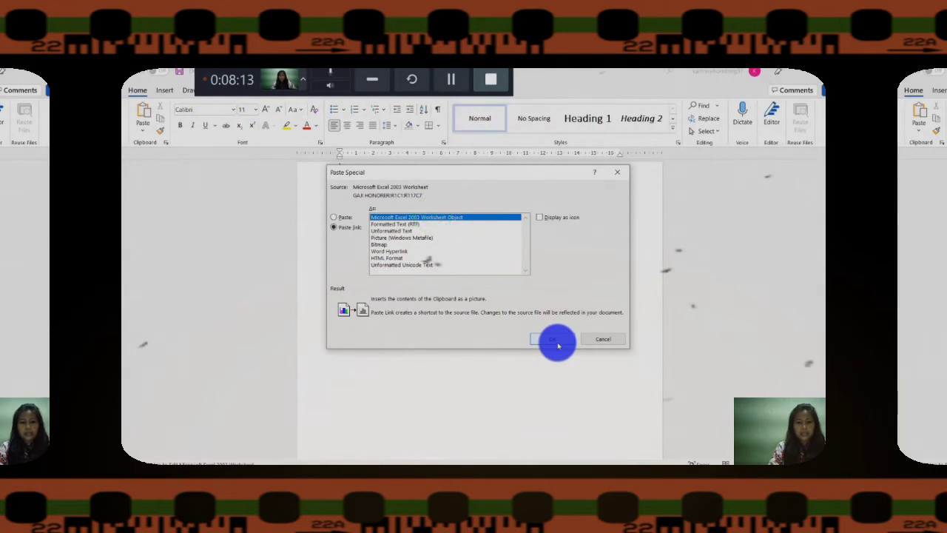
click(557, 342)
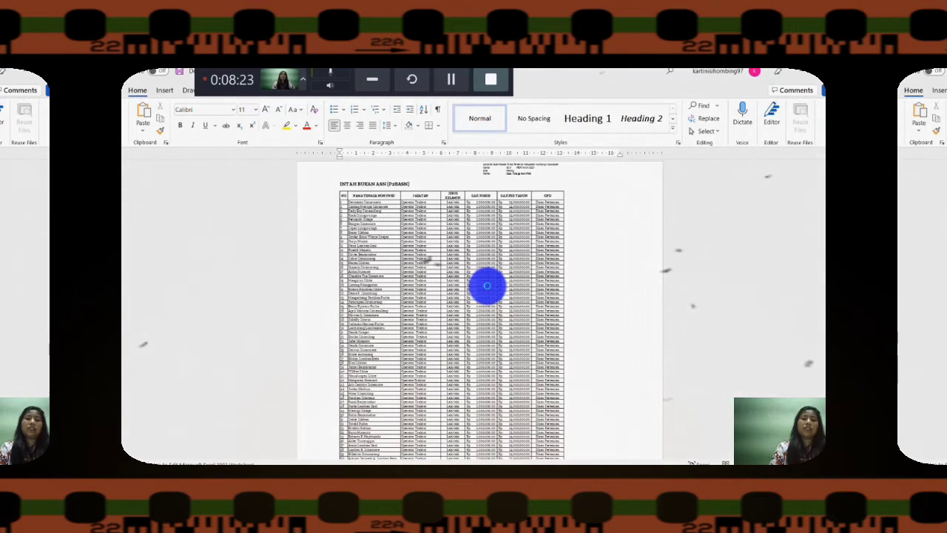
- Widen the linked worksheet object almost to the page's right margin and zoom the document out
scroll(487, 285, down, 3)
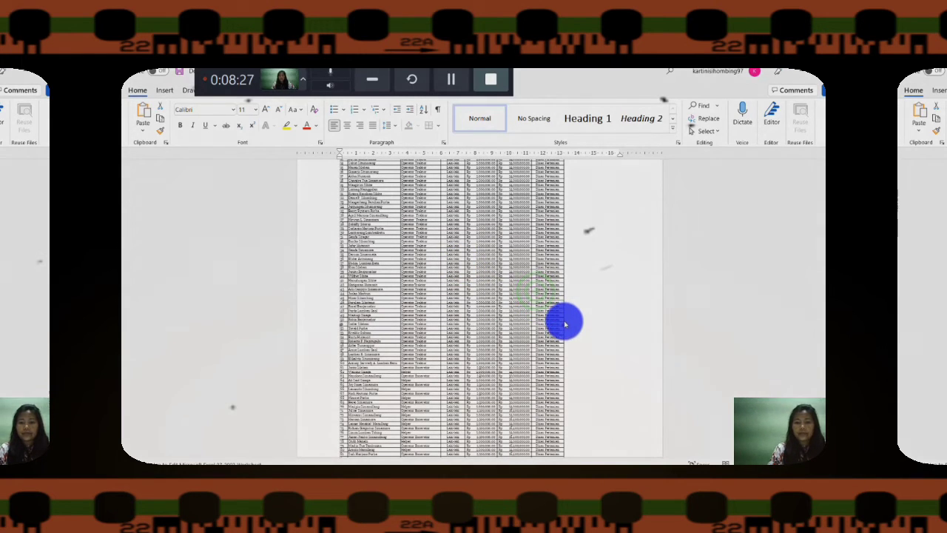
drag(577, 323, 613, 321)
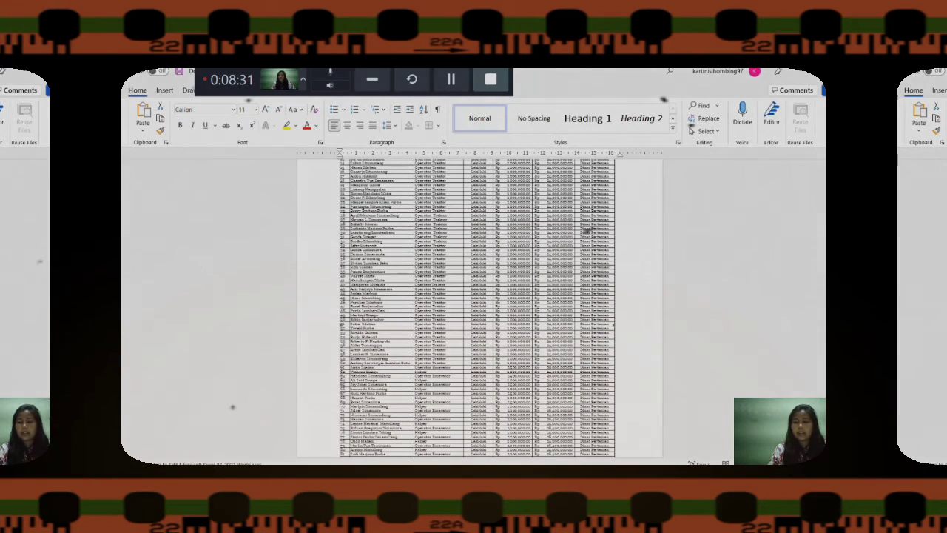
scroll(585, 230, up, 3)
scroll(587, 231, down, 3)
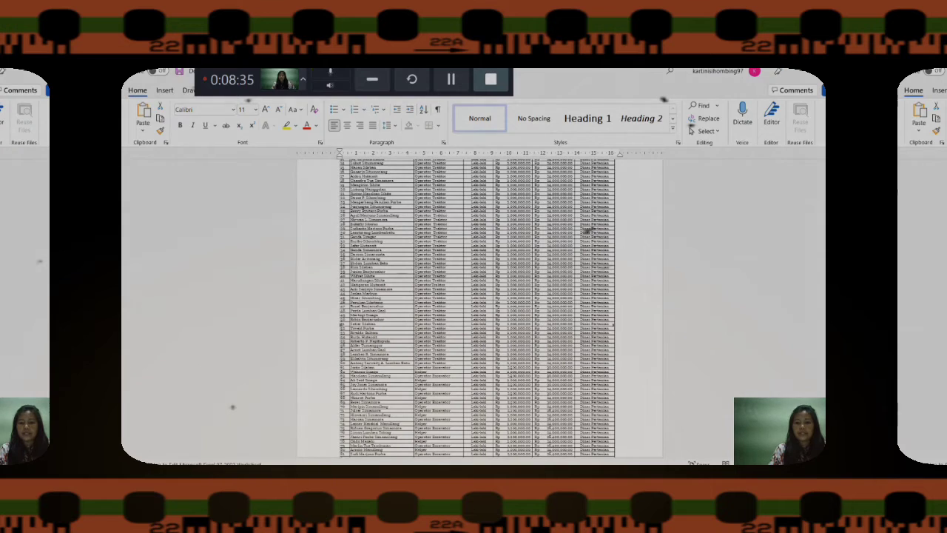
scroll(588, 231, down, 3)
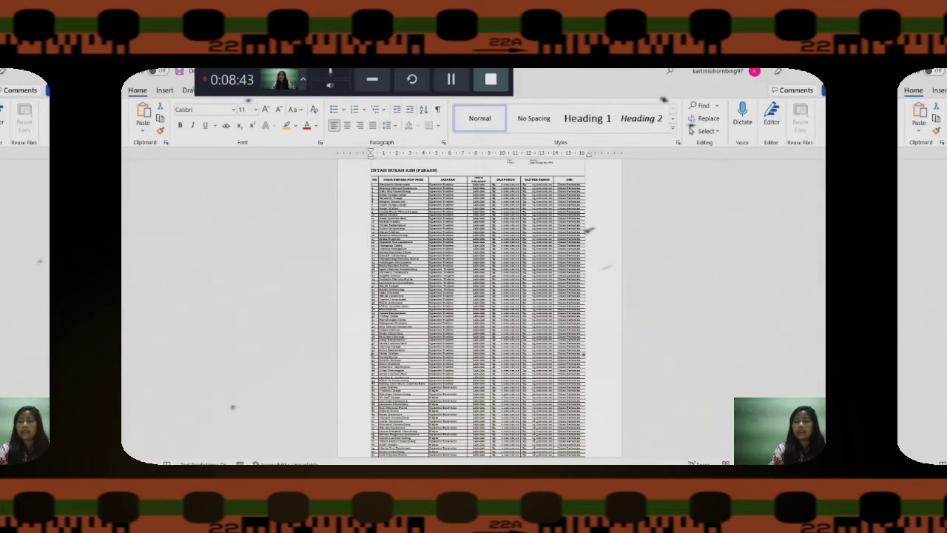
- Try to shrink the linked worksheet object from its upper-left corner, and open its source worksheet in Excel
scroll(477, 307, up, 2)
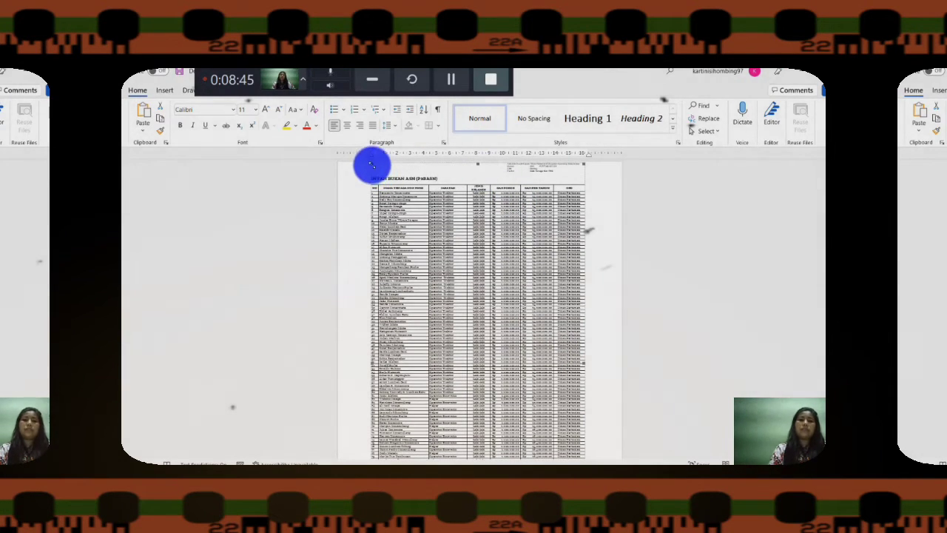
drag(372, 165, 391, 173)
double_click(403, 177)
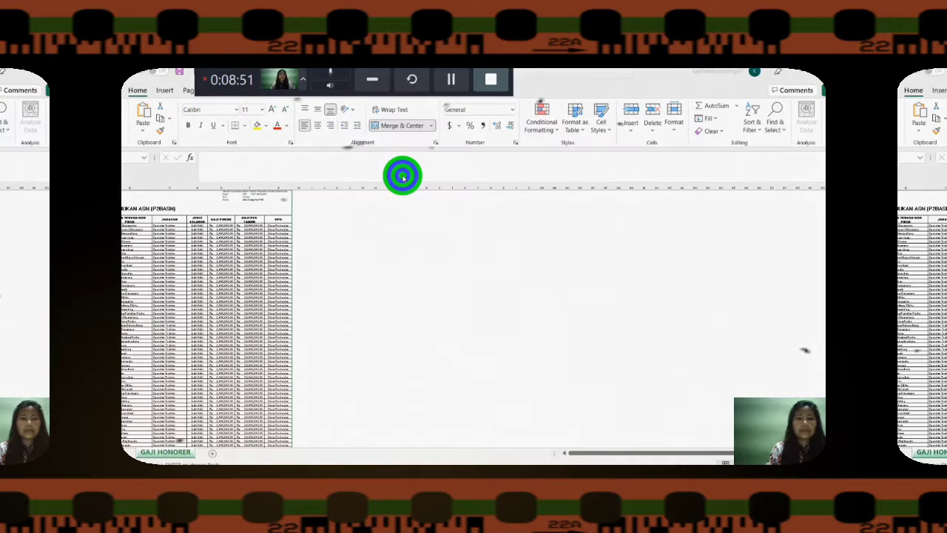
- Enter the table's title cell in the linked source worksheet to check that it can be edited
click(134, 208)
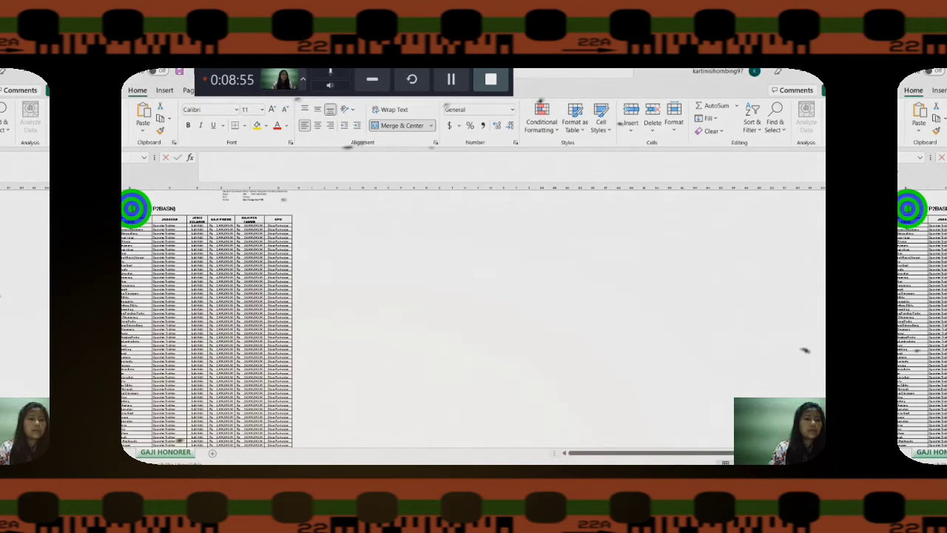
click(135, 230)
click(121, 207)
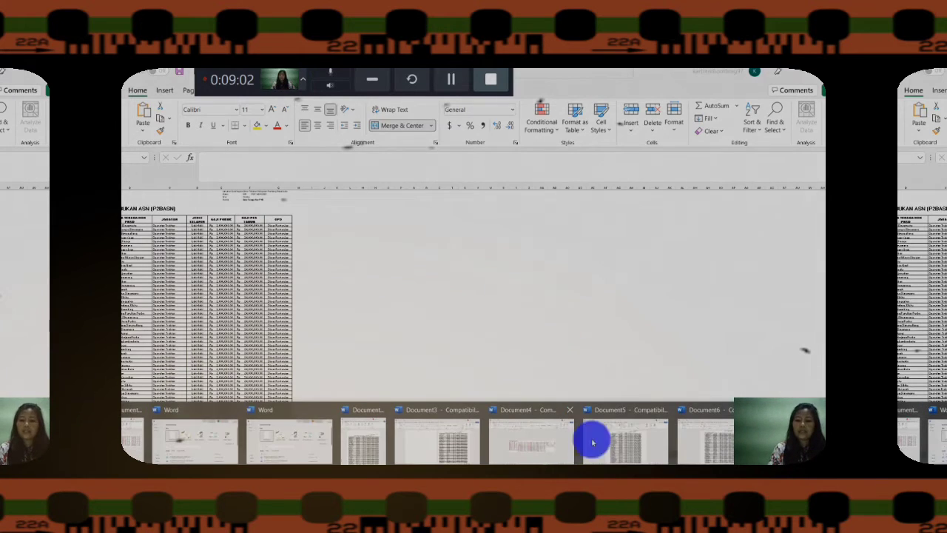
- Switch to the Word document with the narrower worksheet object, widen the object, and shift it toward the page's left edge
click(715, 452)
click(535, 303)
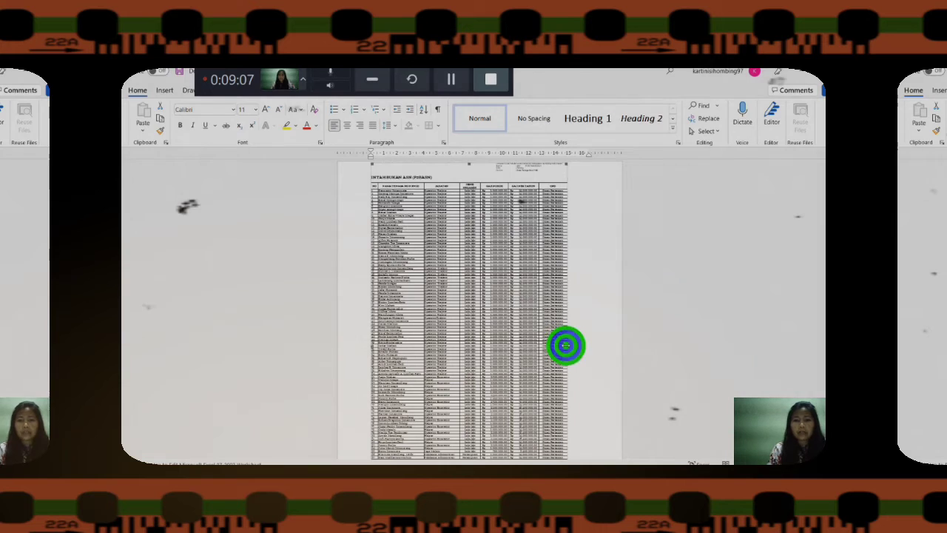
drag(565, 346, 613, 346)
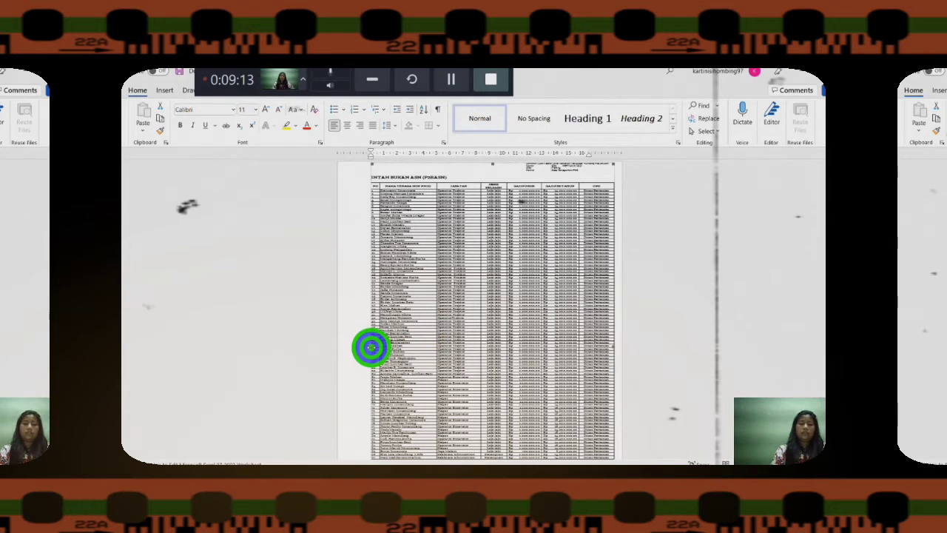
drag(371, 346, 348, 345)
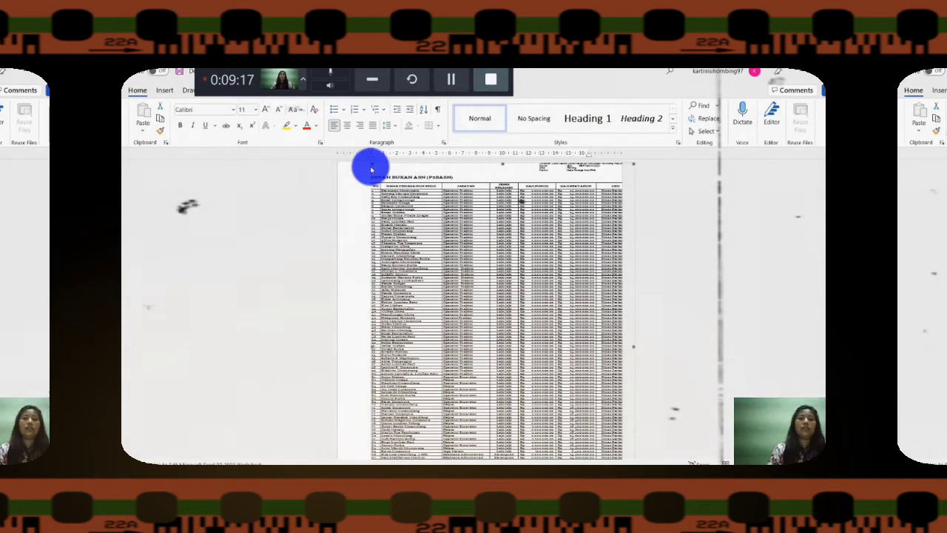
drag(371, 162, 345, 155)
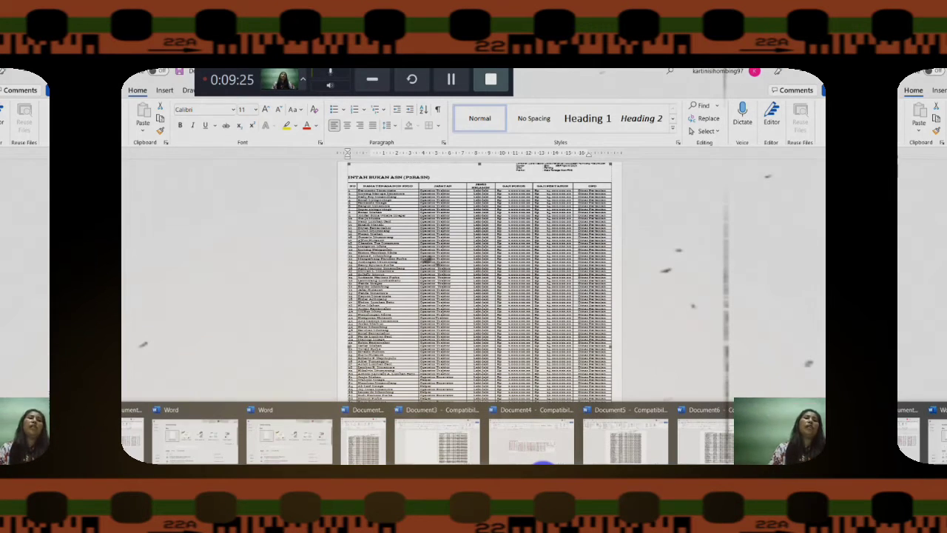
click(650, 313)
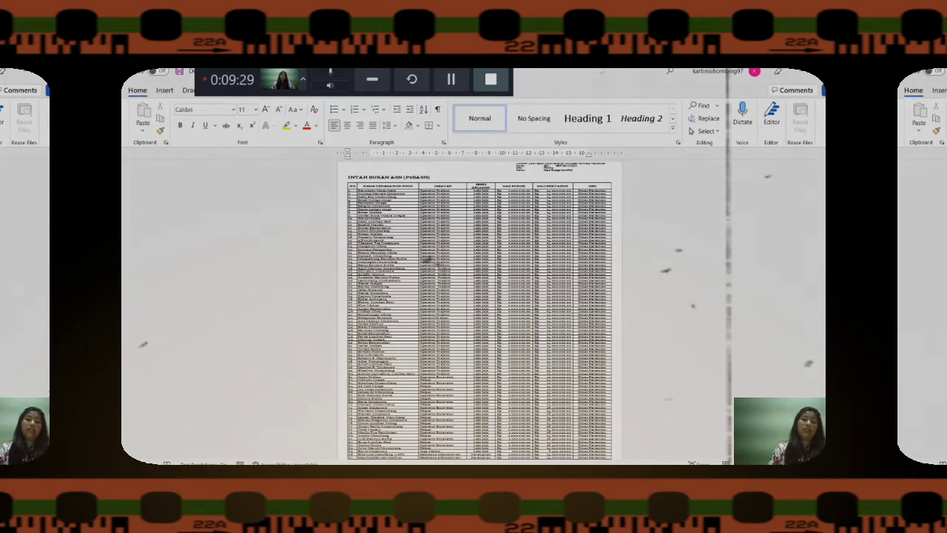
- Review the source workbook and the multi-page table document, and return to the Word document with the full-width worksheet object
click(473, 481)
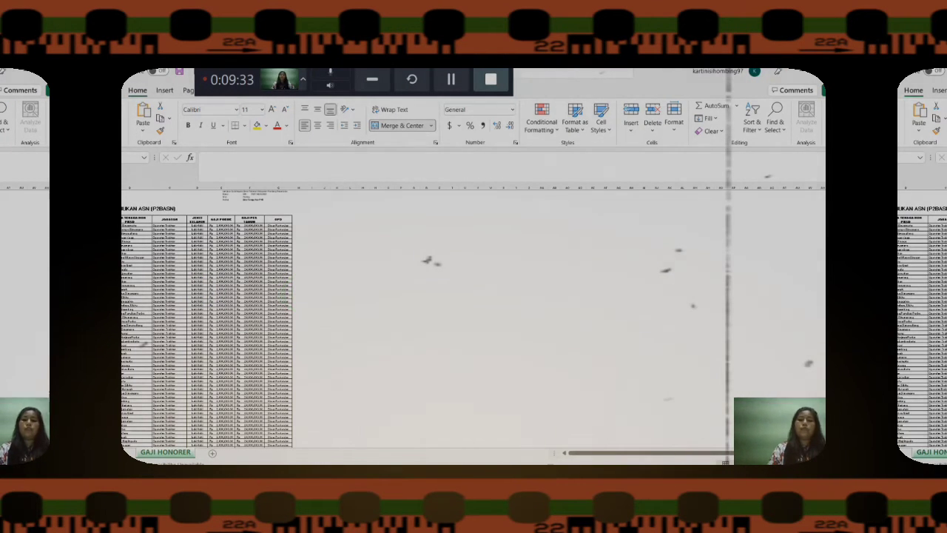
mouse_move(687, 455)
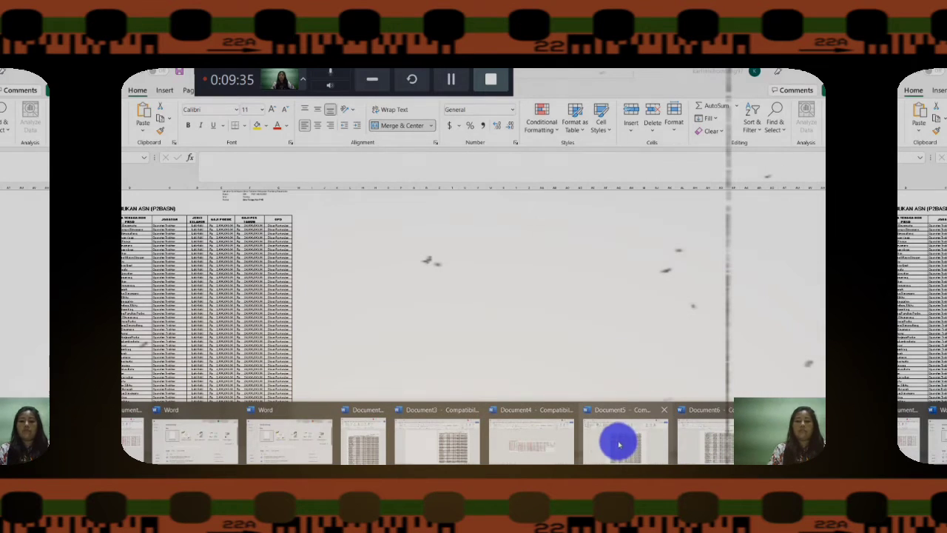
click(525, 440)
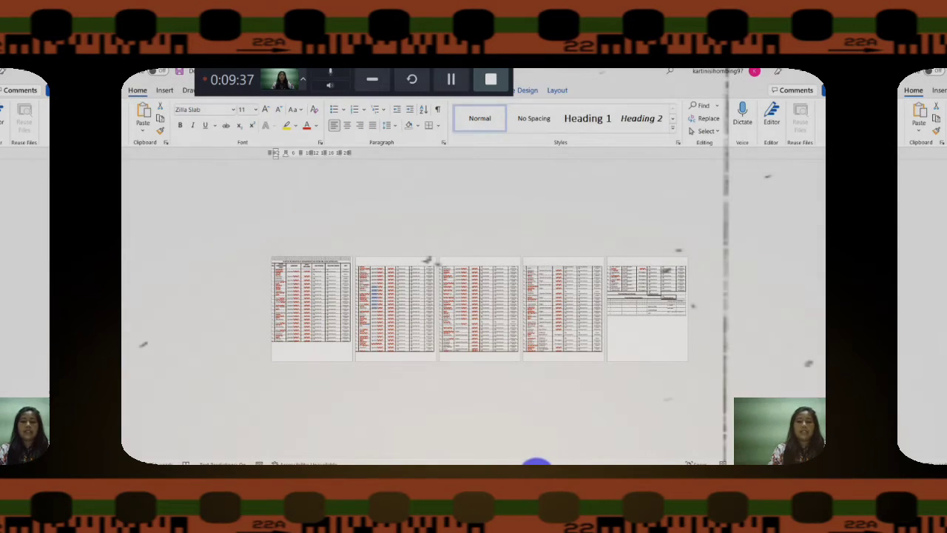
mouse_move(541, 460)
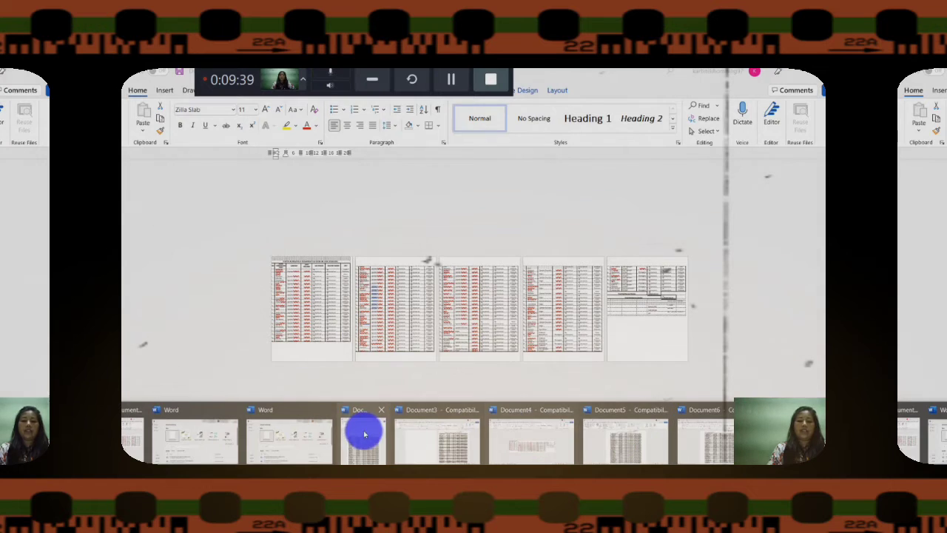
click(703, 443)
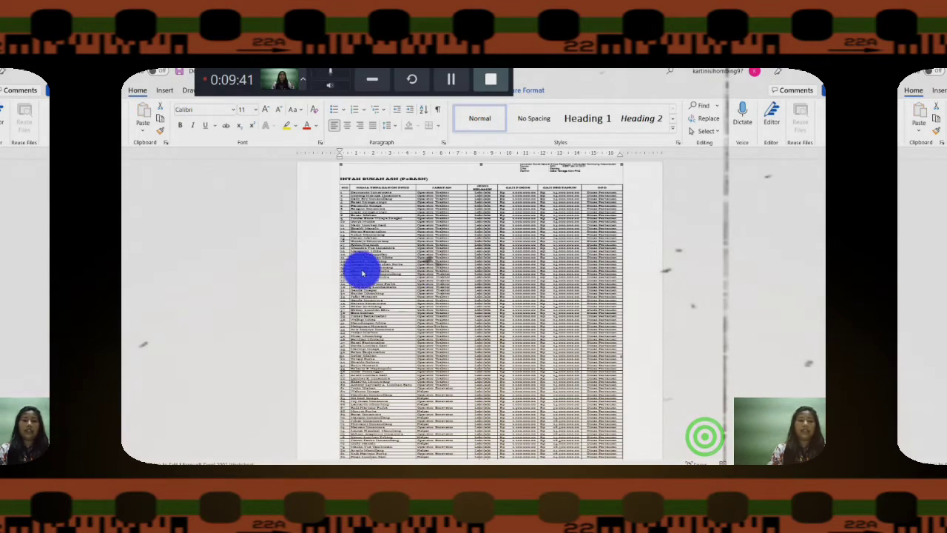
- Check the available paste options while the worksheet object is selected in Word
click(141, 131)
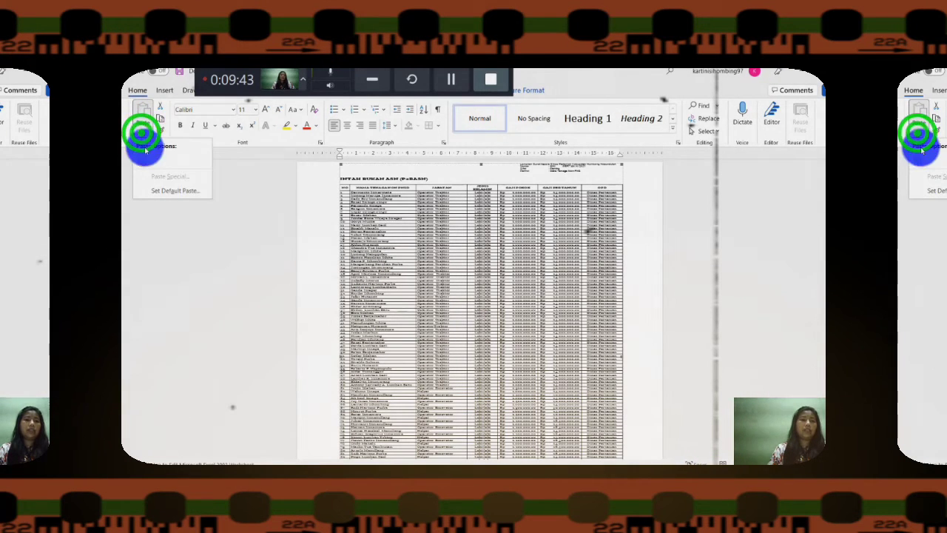
click(422, 290)
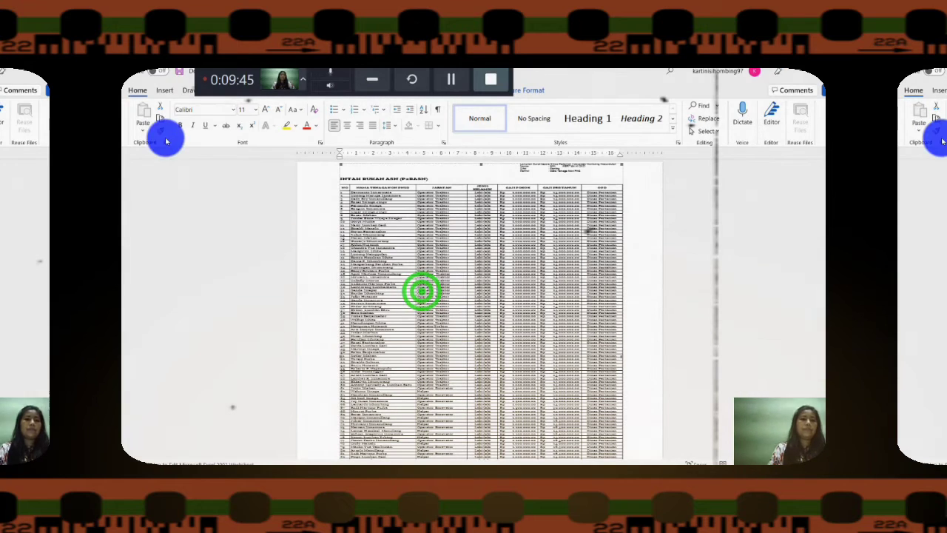
click(142, 126)
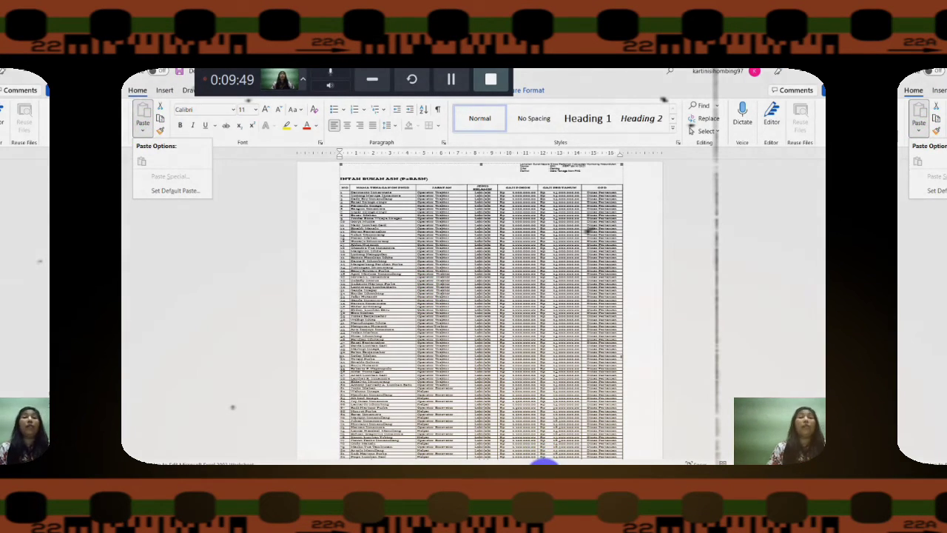
- Copy the whole salary table with its signature block from the GAJI HONORER sheet and return to the Word document
click(543, 462)
click(267, 446)
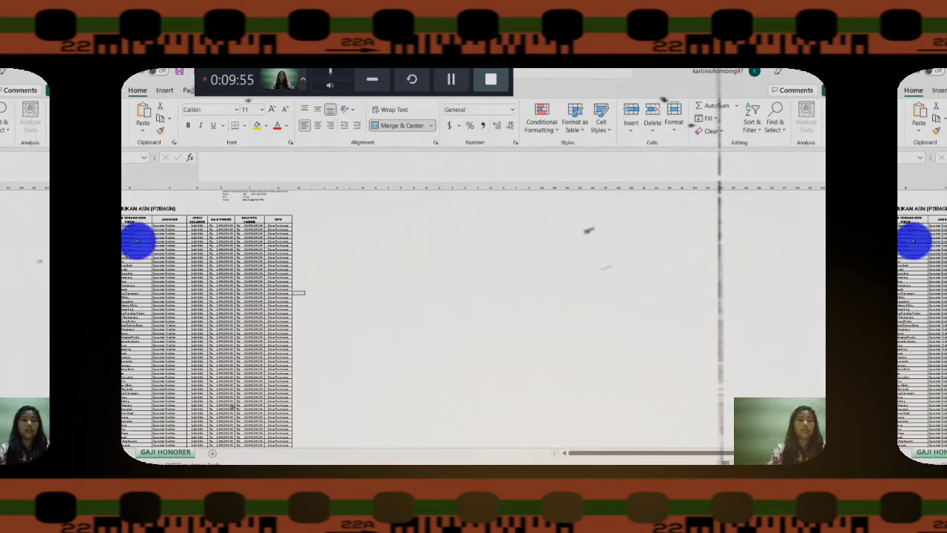
drag(103, 192, 477, 460)
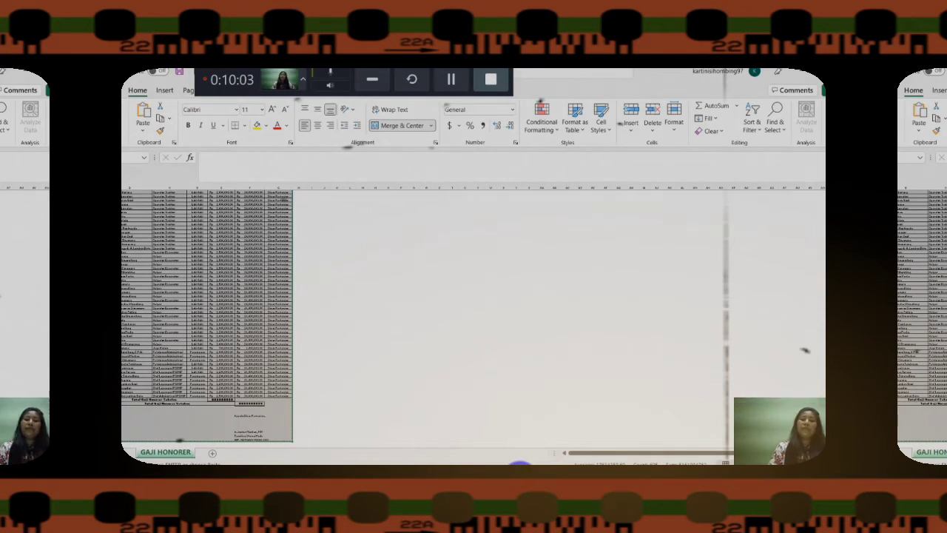
click(548, 475)
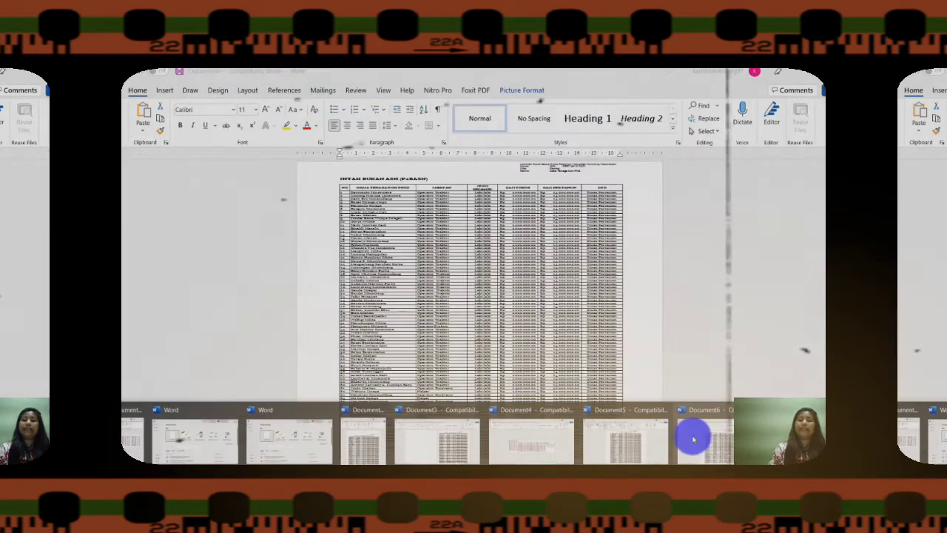
click(697, 442)
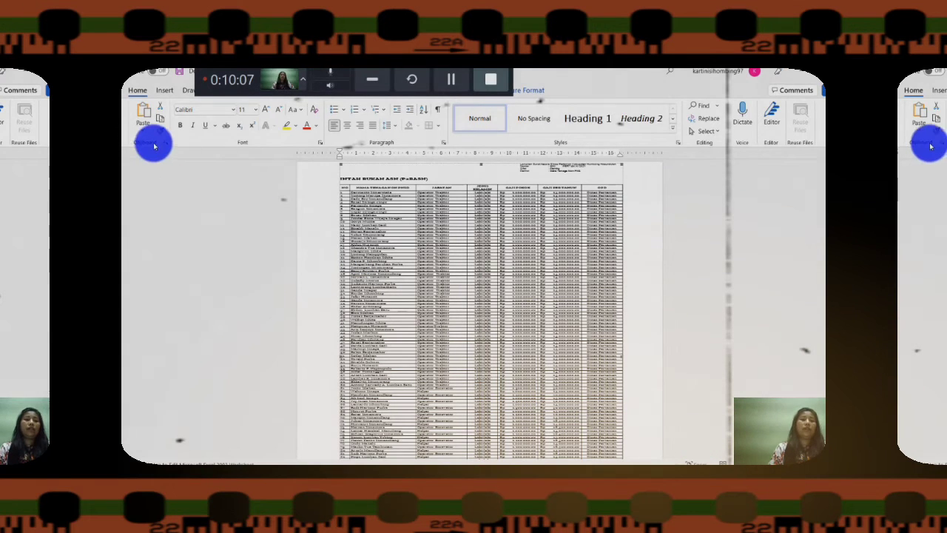
- Review the Paste link formats in Paste Special without pasting, and check the worksheet object down to its total rows
click(145, 135)
click(166, 173)
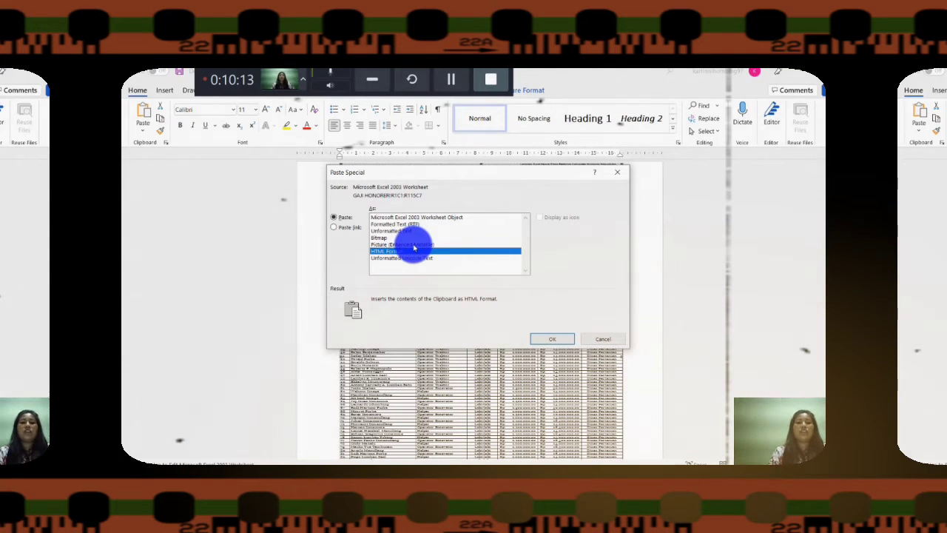
click(334, 227)
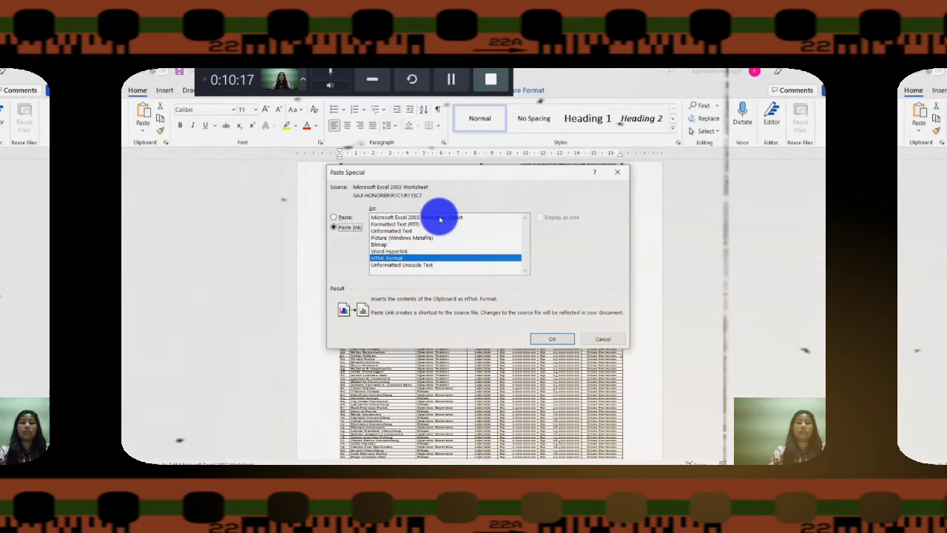
click(607, 343)
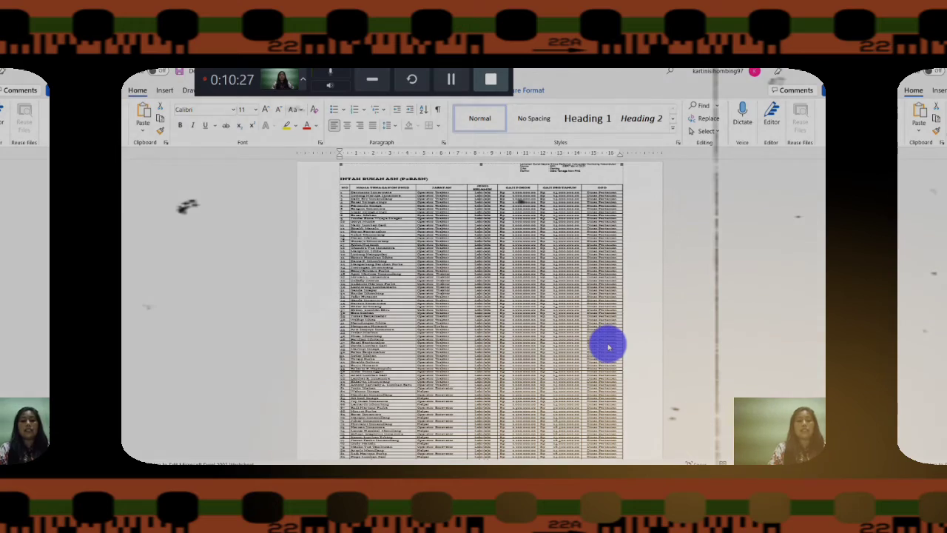
scroll(480, 311, down, 5)
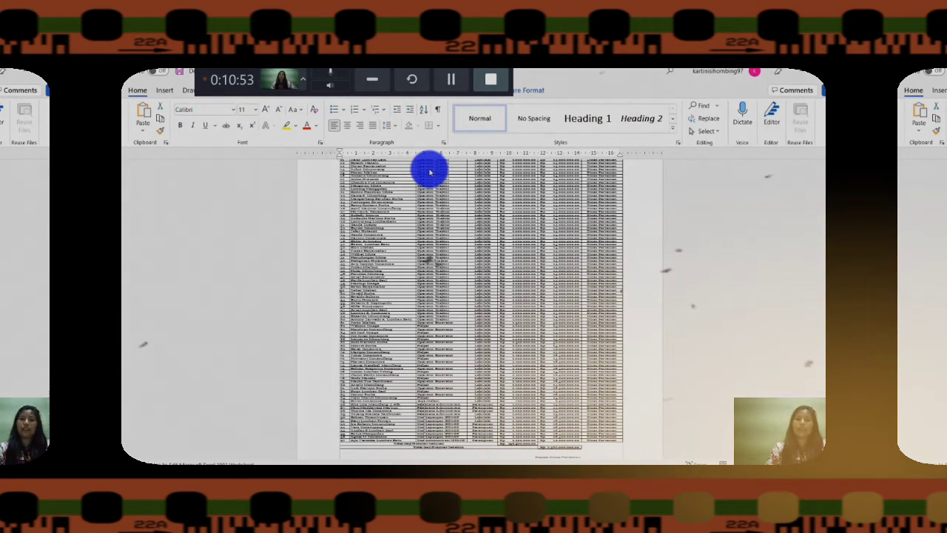
click(483, 84)
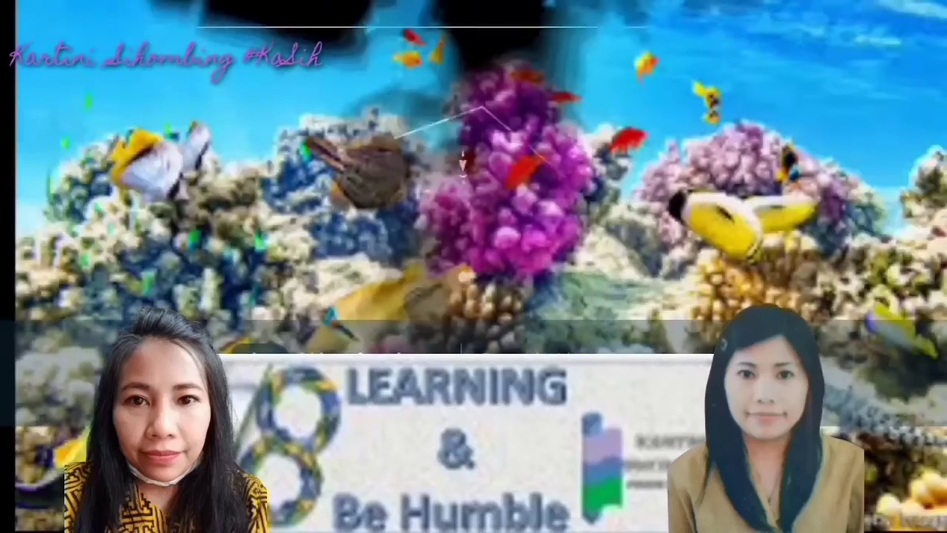